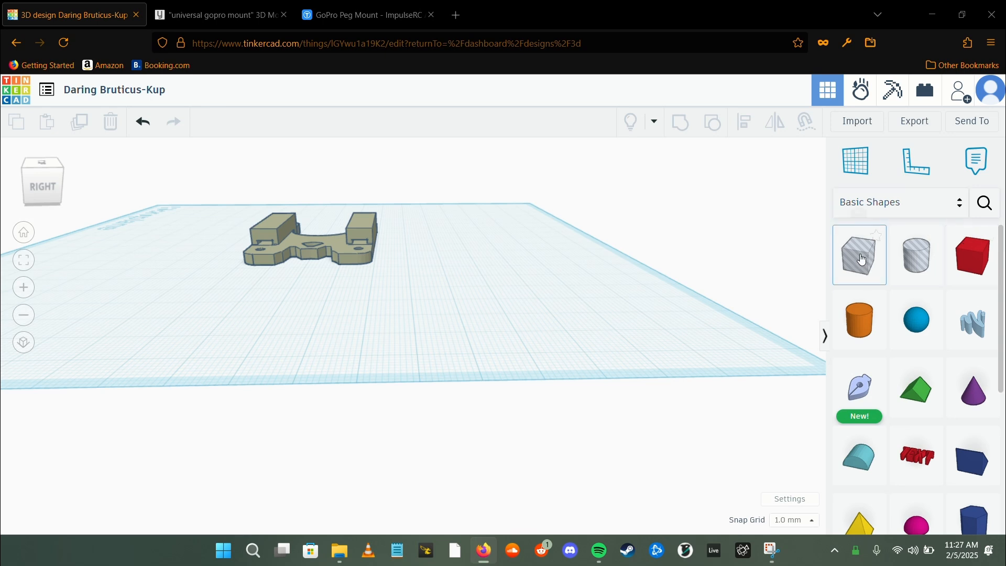
# Step: Add a hole box, flatten it, widen it to about 41 mm, and move it over the zip-tie mount base
pyautogui.moveTo(862, 259); pyautogui.dragTo(460, 278)
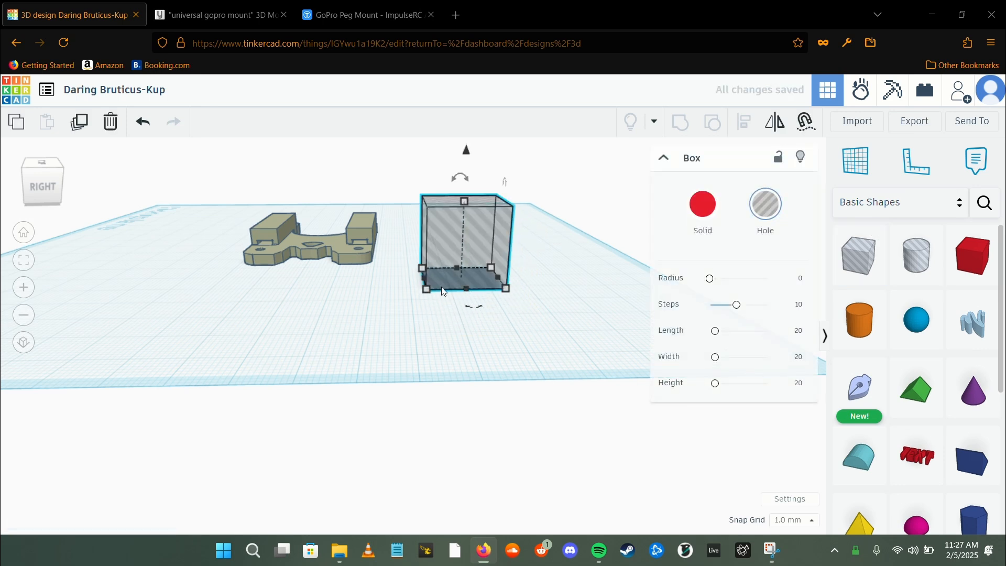
pyautogui.moveTo(465, 202); pyautogui.dragTo(494, 350)
pyautogui.moveTo(427, 304); pyautogui.dragTo(330, 304)
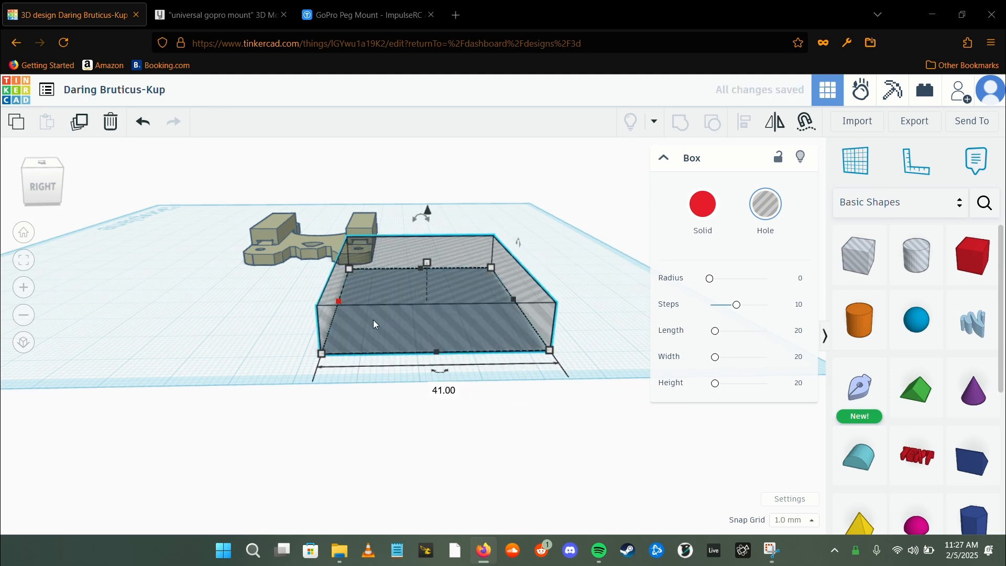
pyautogui.moveTo(423, 333); pyautogui.dragTo(297, 254)
pyautogui.scroll(3, 337, 259)
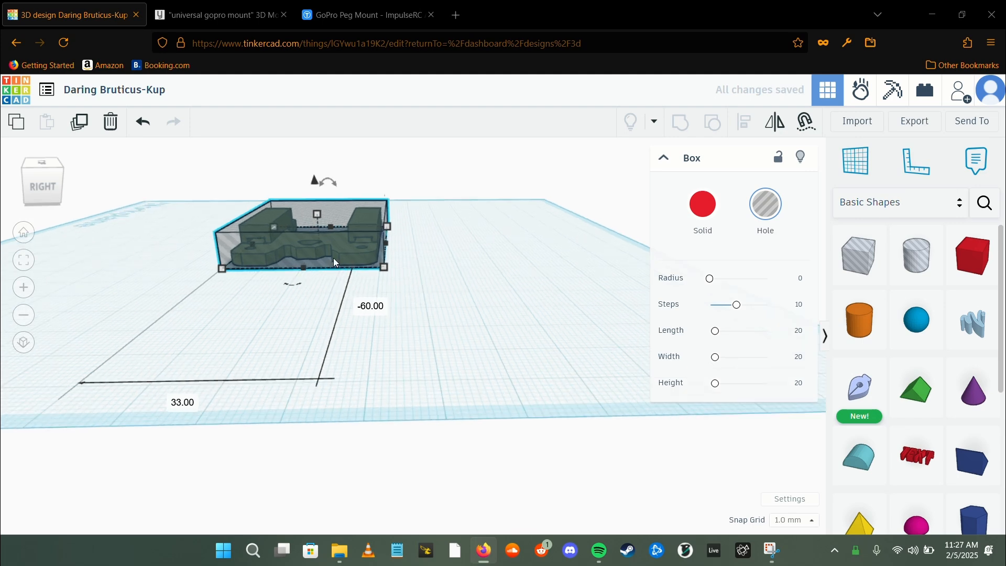
# Step: Check that the hole box covers the base from above and set the snap grid to 0.1 mm
pyautogui.click(42, 164)
pyautogui.scroll(-2, 247, 287)
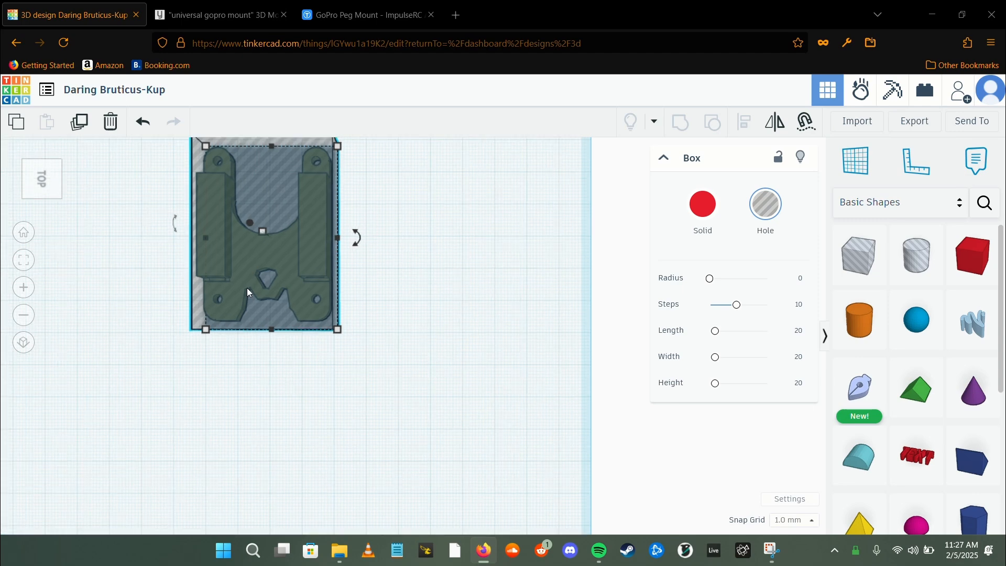
pyautogui.scroll(1, 247, 287)
pyautogui.moveTo(97, 304); pyautogui.dragTo(174, 245, button='right')
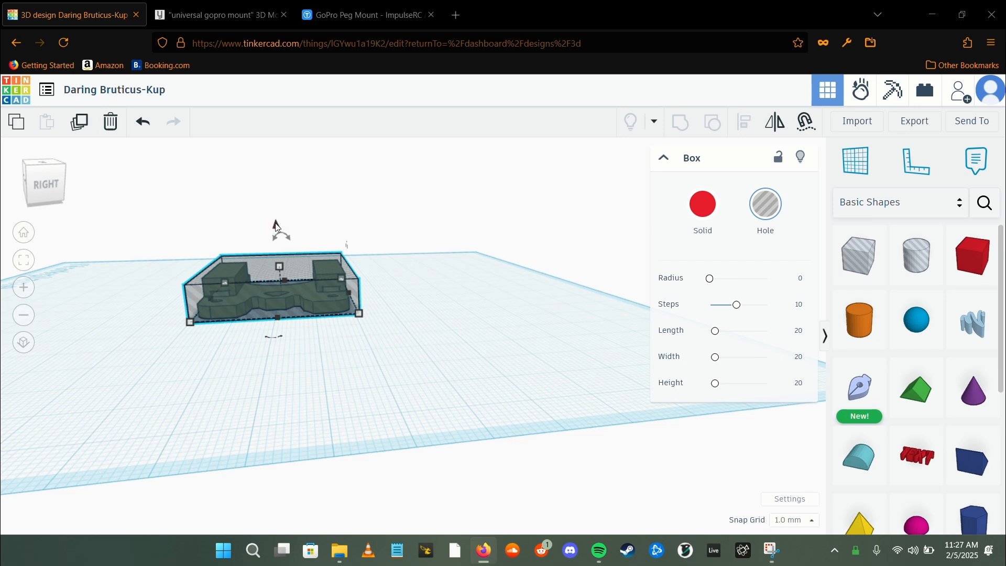
pyautogui.click(812, 530)
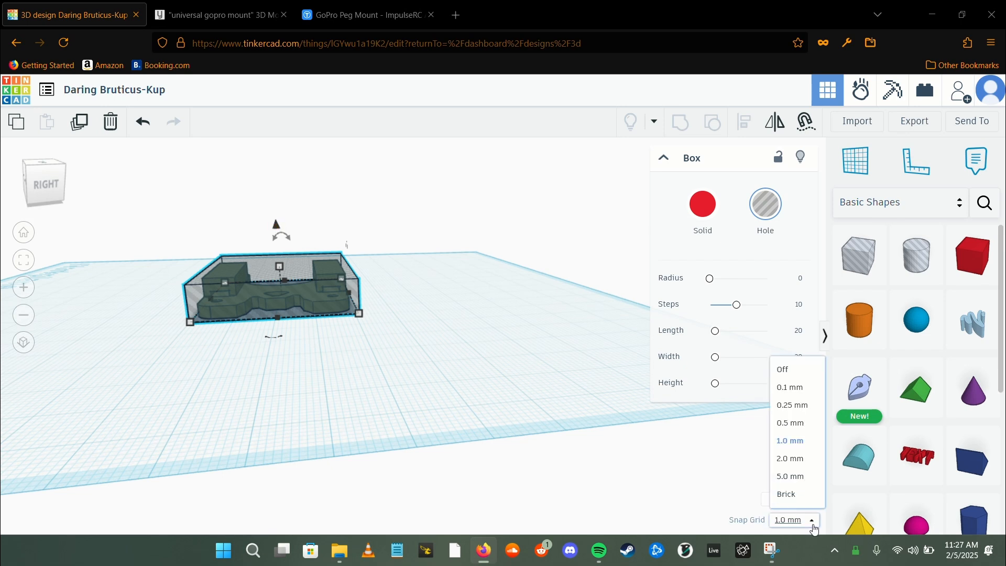
pyautogui.click(789, 389)
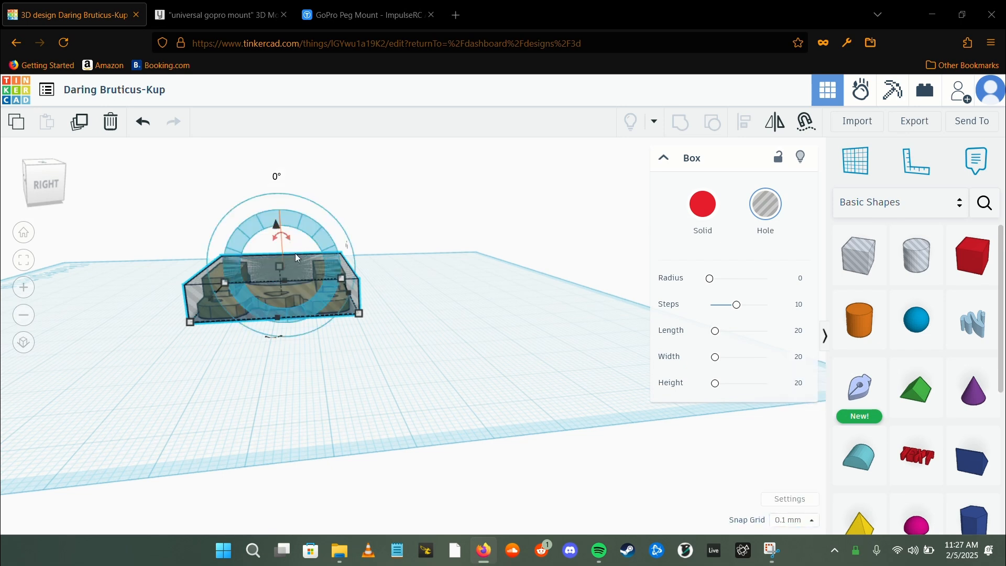
# Step: Raise the hole box 3 mm above the workplane and group it with the base to cut off the upper blocks
pyautogui.scroll(5, 292, 229)
pyautogui.moveTo(310, 214)
pyautogui.mouseDown()
pyautogui.moveTo(310, 183)
pyautogui.moveTo(316, 196)
pyautogui.mouseUp()
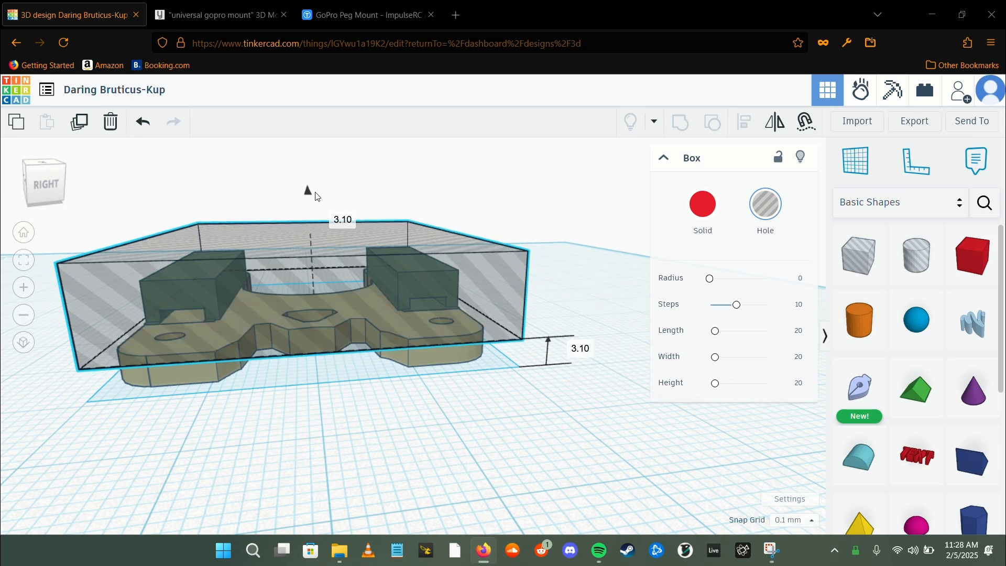
pyautogui.moveTo(316, 197); pyautogui.dragTo(317, 197)
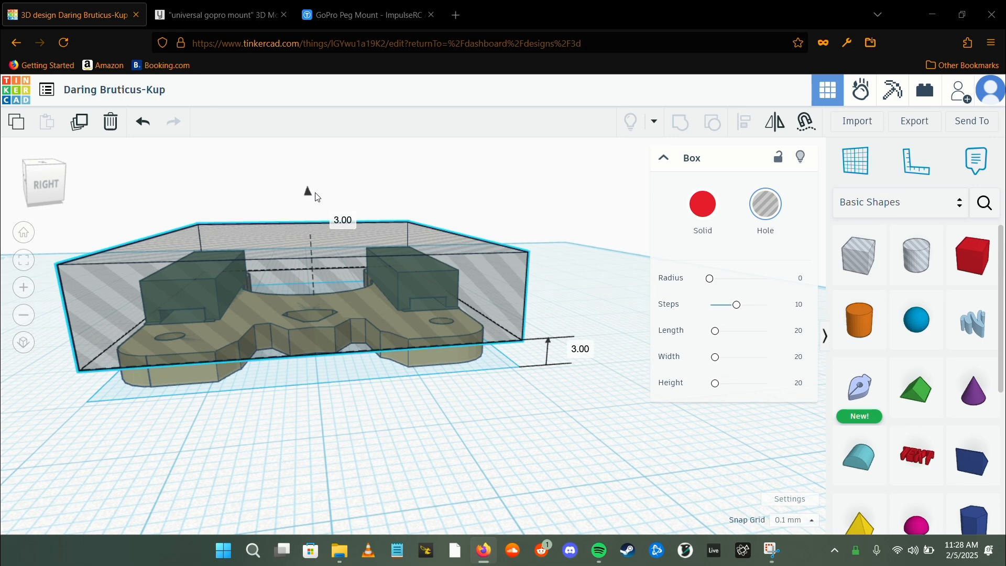
pyautogui.moveTo(316, 197); pyautogui.dragTo(317, 196)
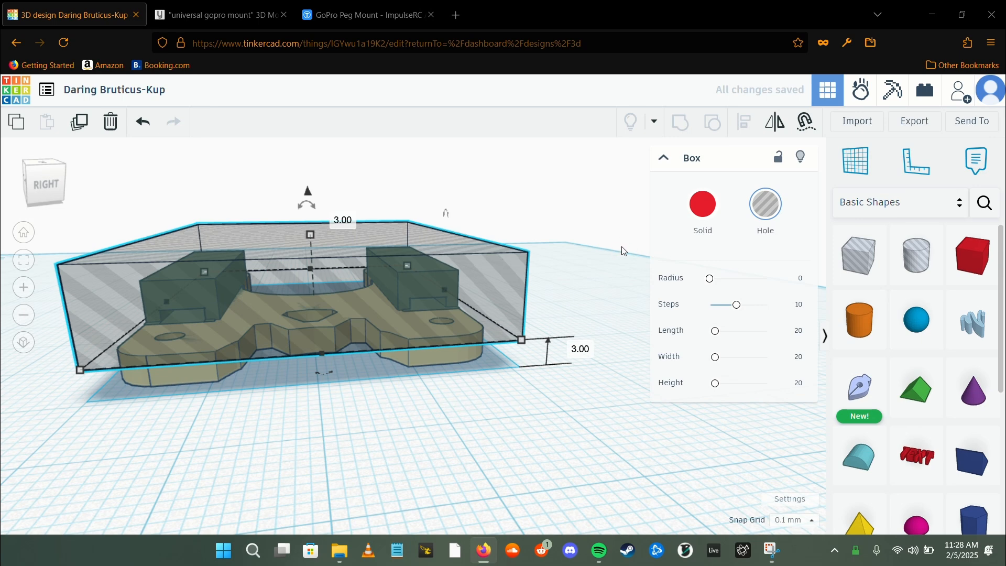
pyautogui.moveTo(585, 215); pyautogui.dragTo(61, 439)
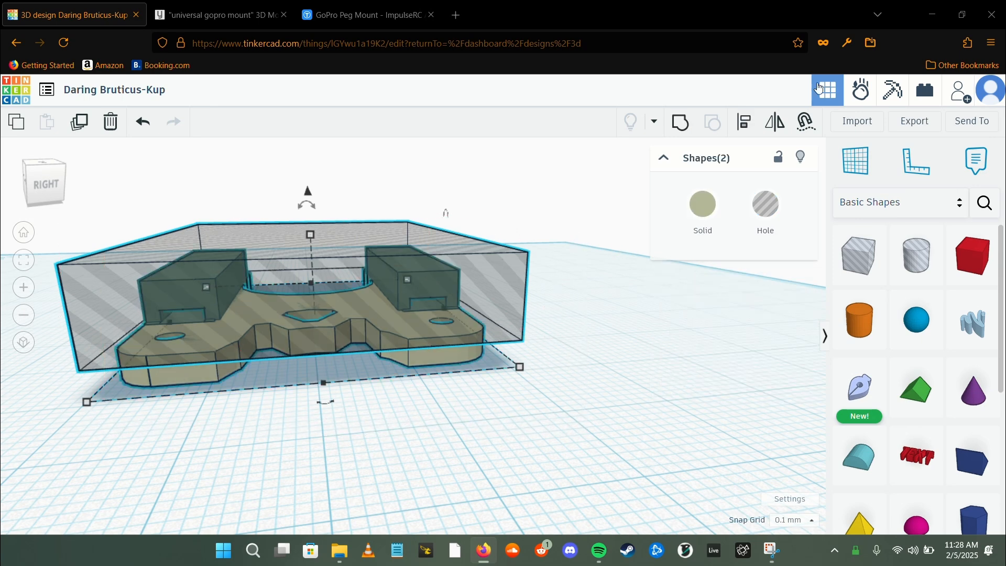
pyautogui.click(681, 124)
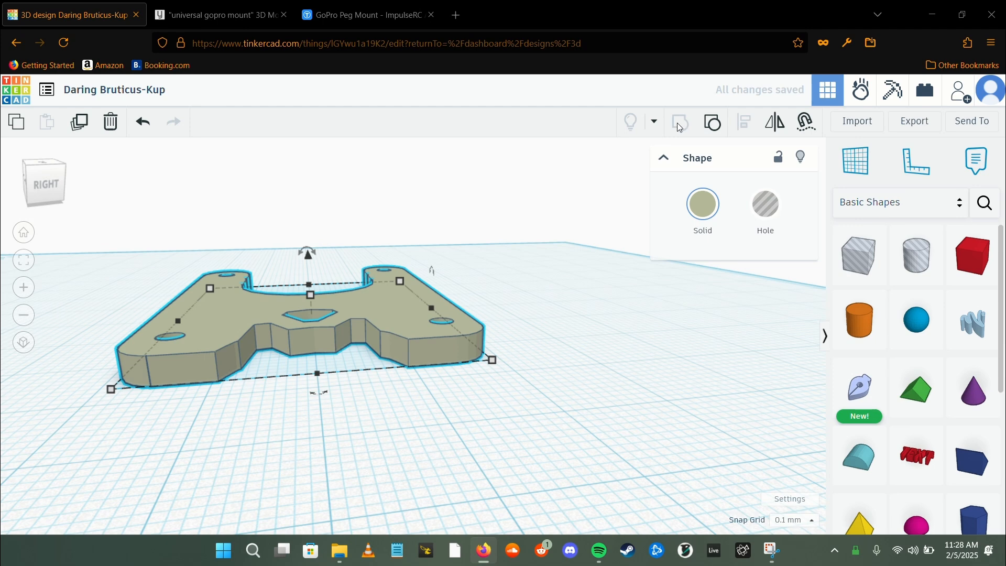
# Step: View the Yeggi results for "universal gopro mount" and open the Thingiverse page for GoPro Peg Mount - ImpulseRC Alien
pyautogui.click(220, 12)
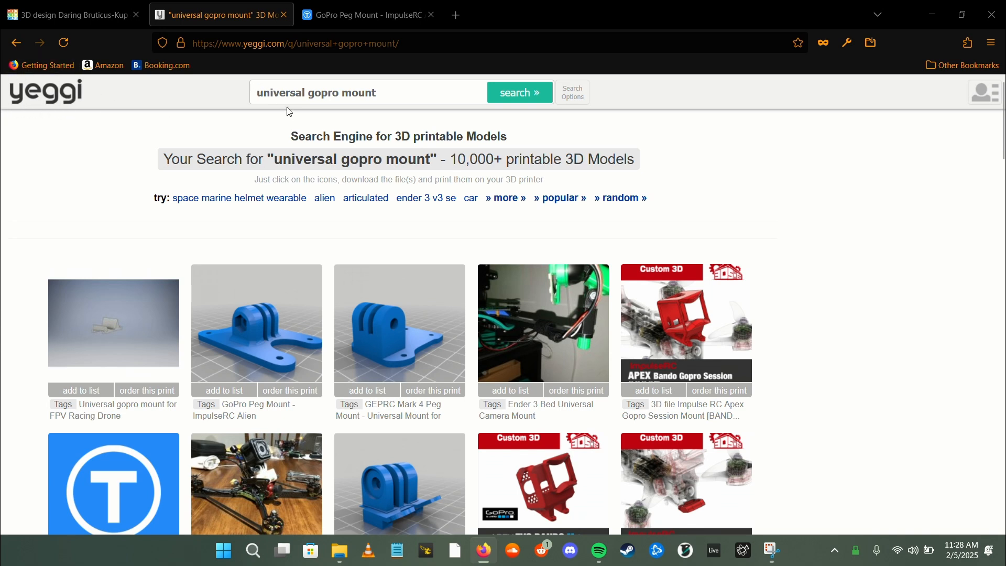
pyautogui.moveTo(263, 98); pyautogui.dragTo(393, 96)
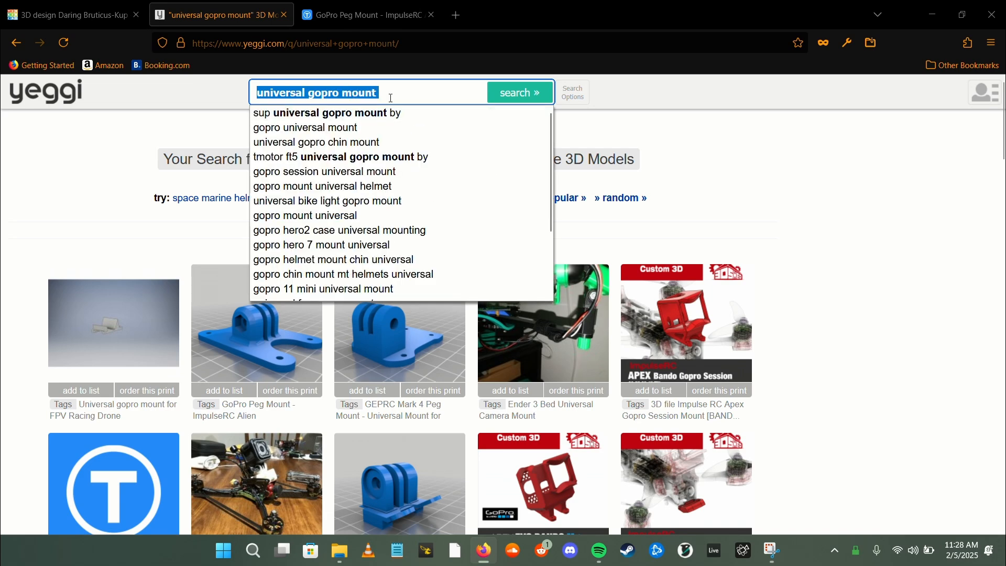
pyautogui.click(105, 236)
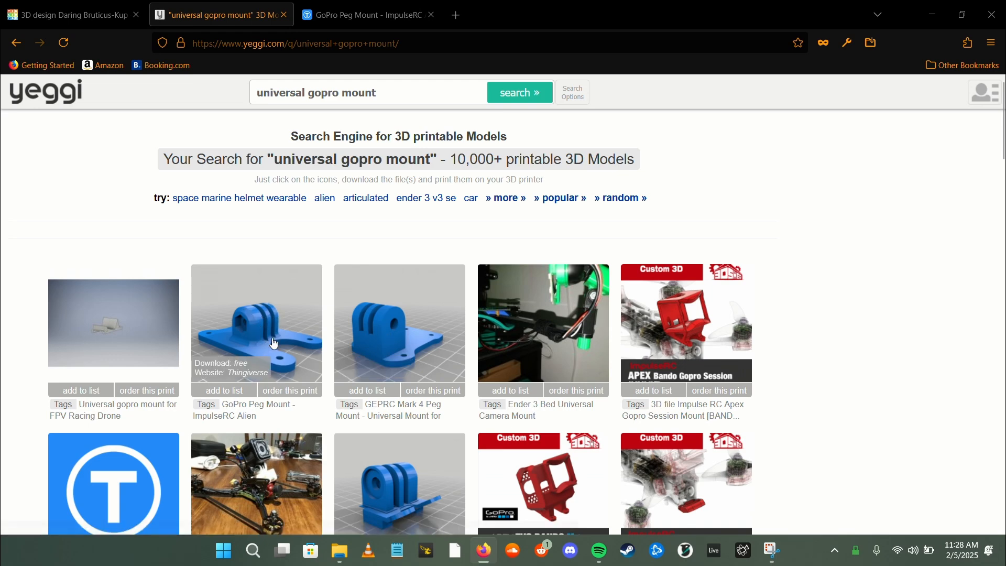
pyautogui.click(336, 20)
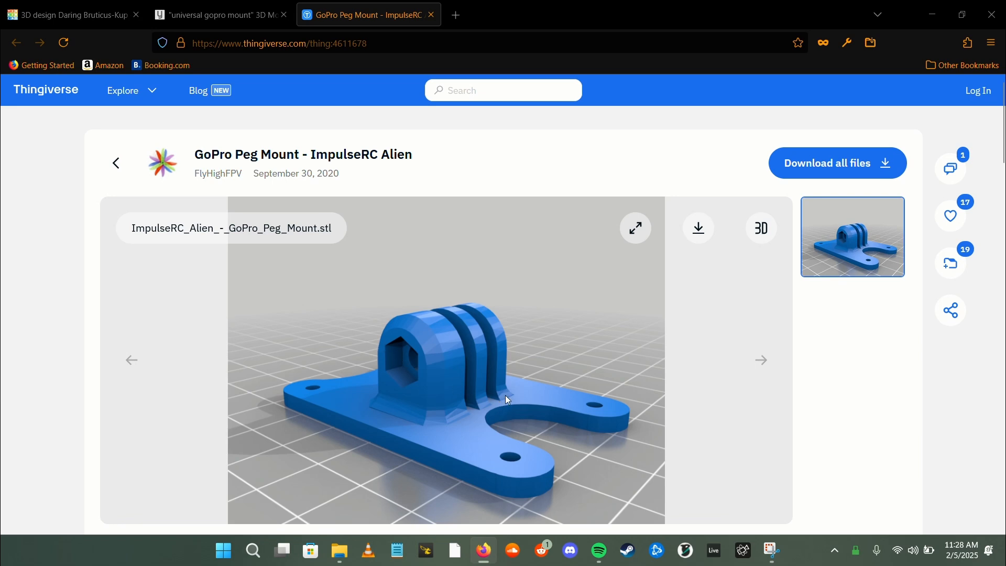
# Step: Download all files of the GoPro Peg Mount - ImpulseRC Alien model as a zip
pyautogui.click(810, 167)
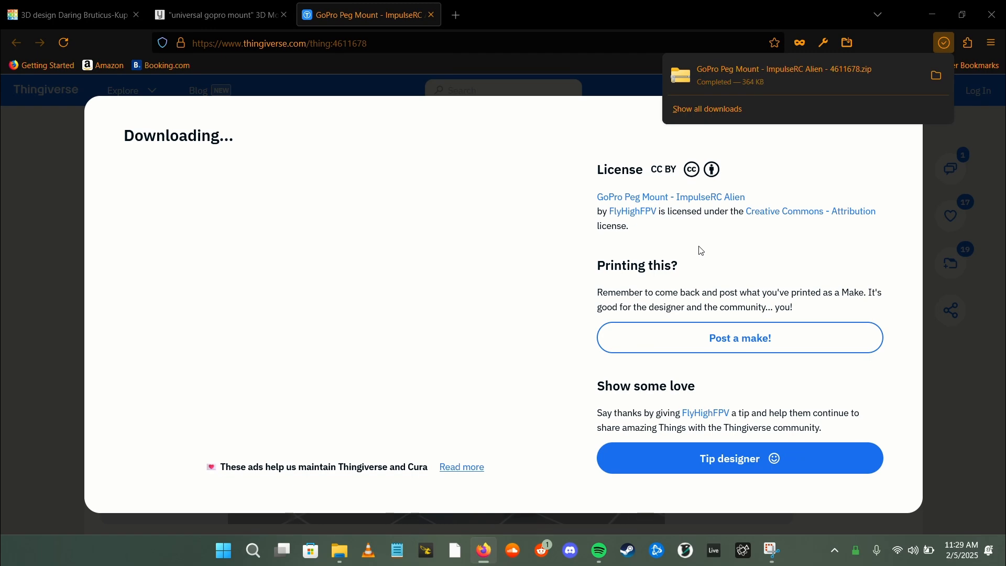
pyautogui.click(943, 44)
pyautogui.click(904, 115)
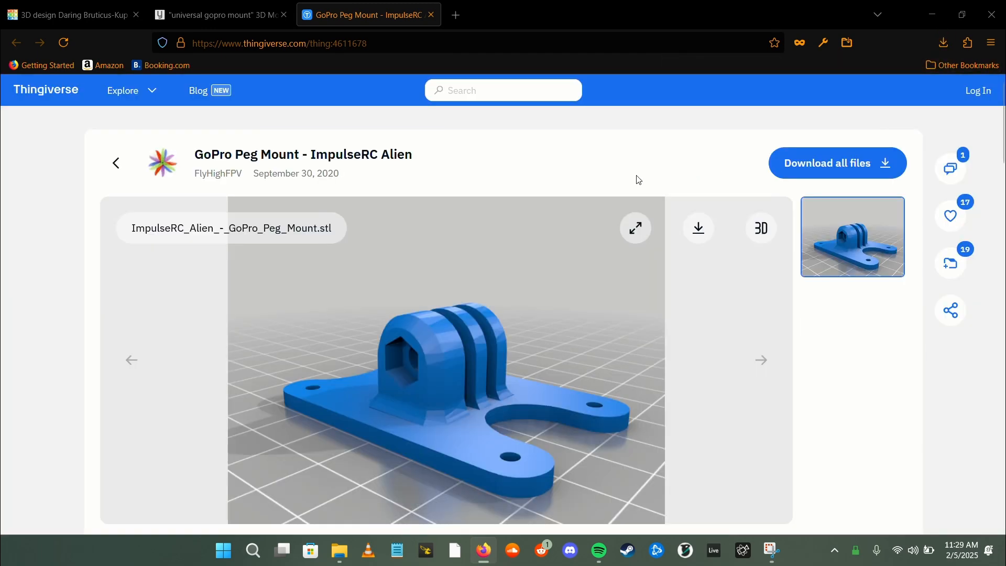
# Step: Download ImpulseRC_Alien_-_GoPro_Peg_Mount.stl from the model's file list and show it in its download folder
pyautogui.scroll(-6, 499, 290)
pyautogui.scroll(3, 523, 335)
pyautogui.click(325, 341)
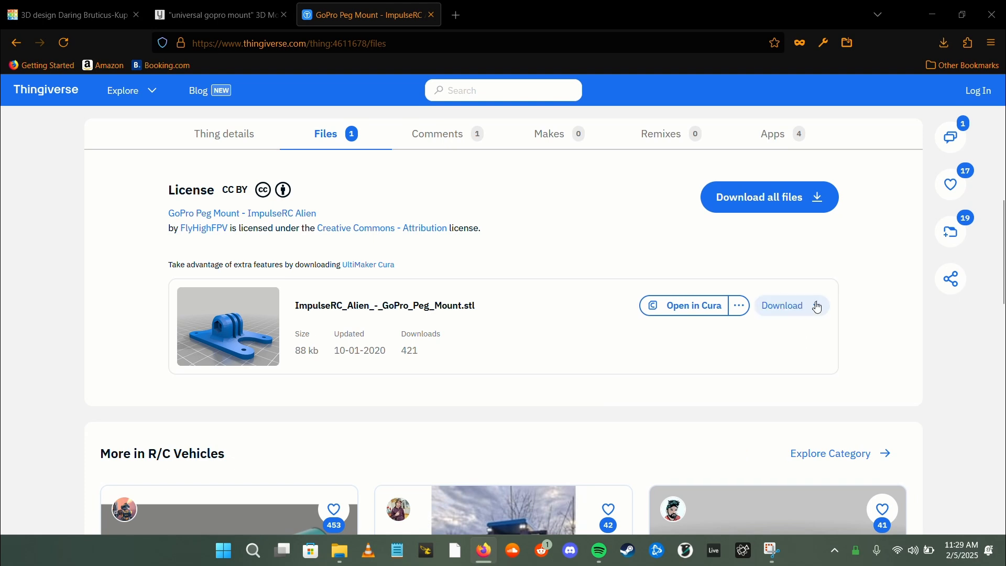
pyautogui.click(818, 307)
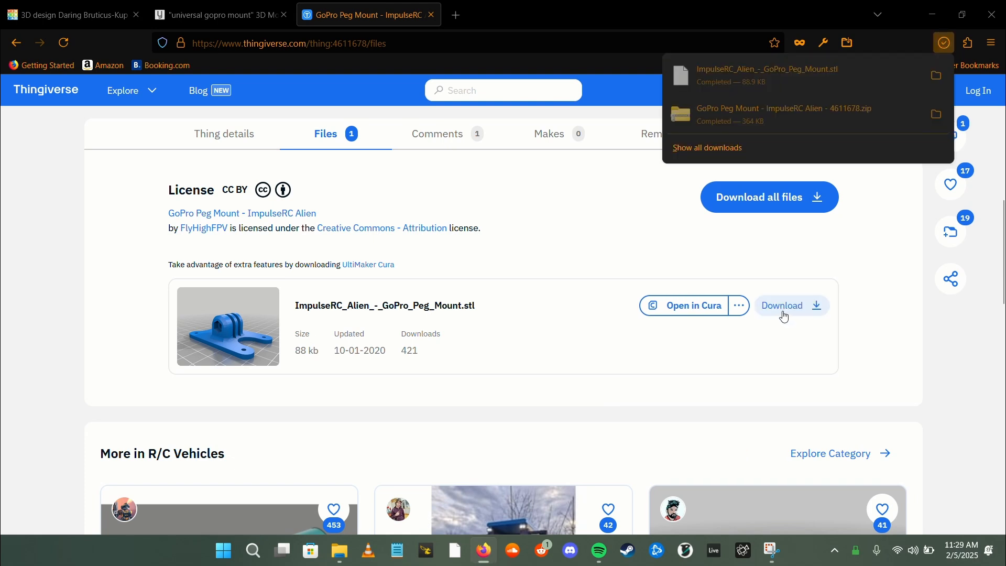
pyautogui.click(937, 77)
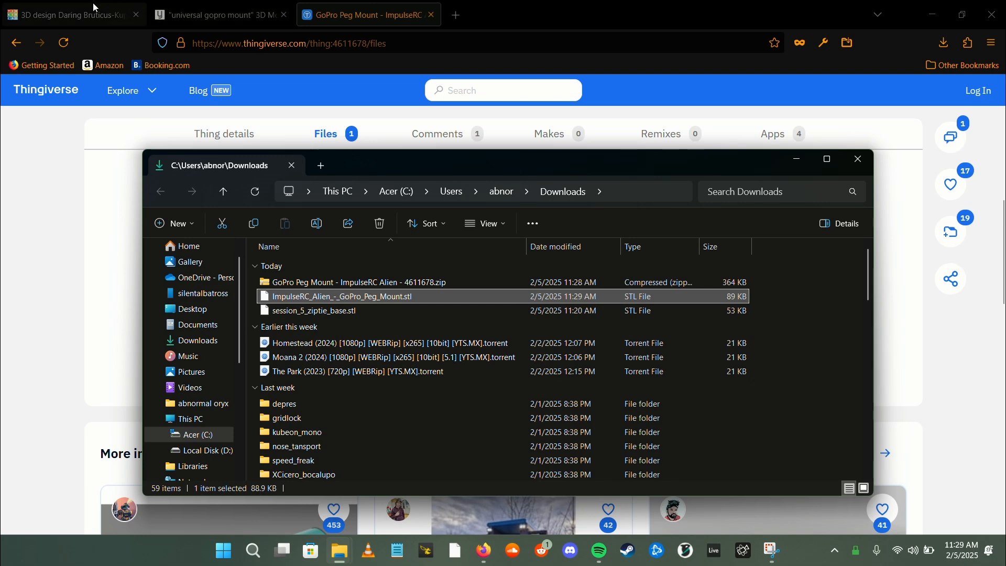
# Step: Return to the Tinkercad design and import ImpulseRC_Alien_-_GoPro_Peg_Mount.stl in millimeters at 100% scale
pyautogui.click(77, 14)
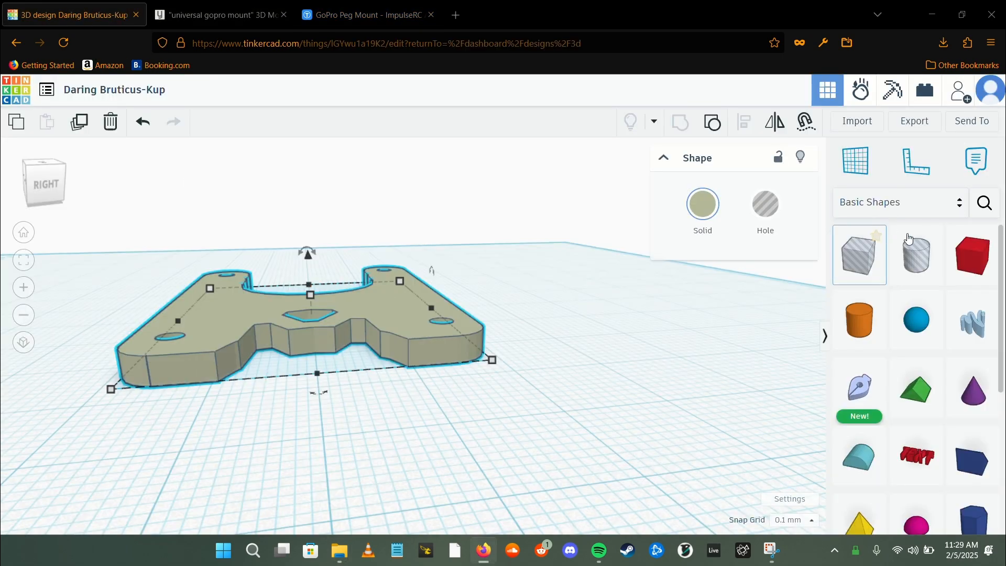
pyautogui.click(862, 123)
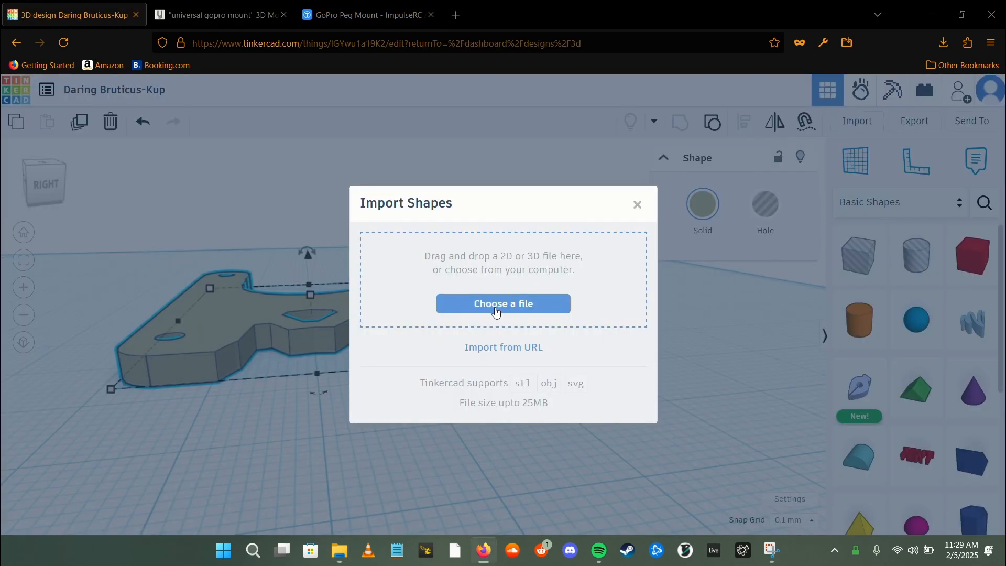
pyautogui.moveTo(343, 561)
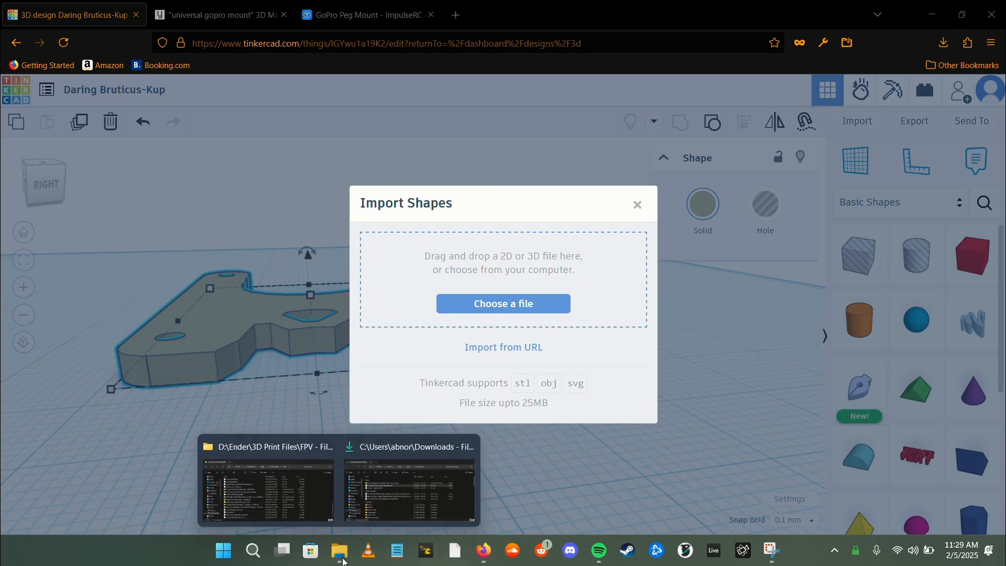
pyautogui.click(399, 504)
pyautogui.moveTo(404, 166); pyautogui.dragTo(908, 86)
pyautogui.moveTo(847, 217); pyautogui.dragTo(527, 278)
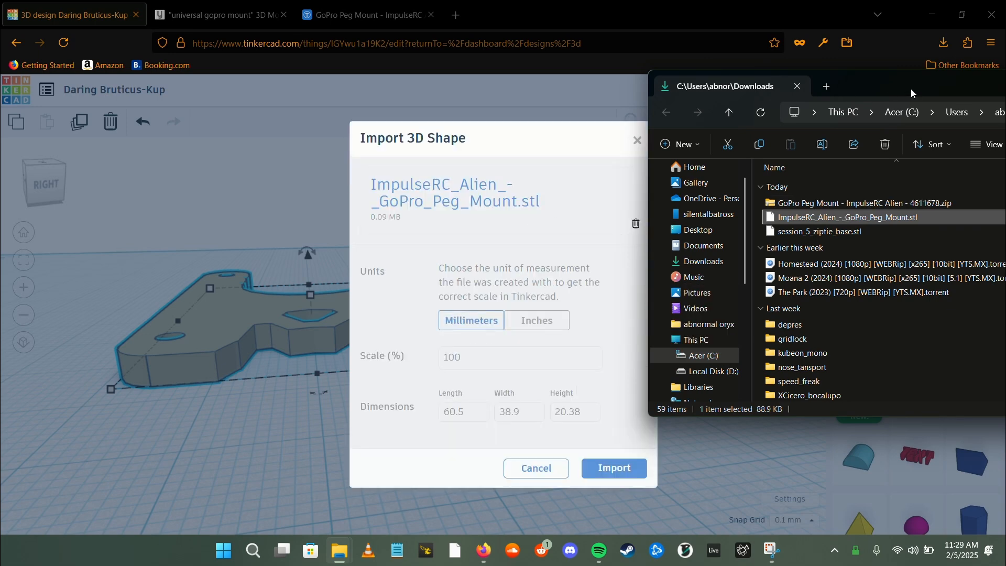
pyautogui.moveTo(910, 89); pyautogui.dragTo(478, 228)
pyautogui.click(869, 220)
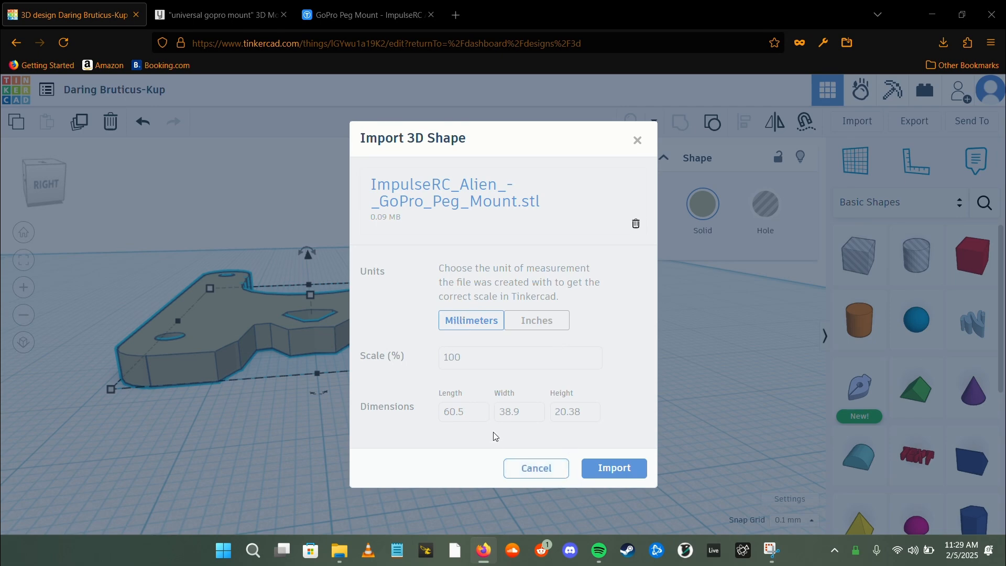
pyautogui.click(608, 469)
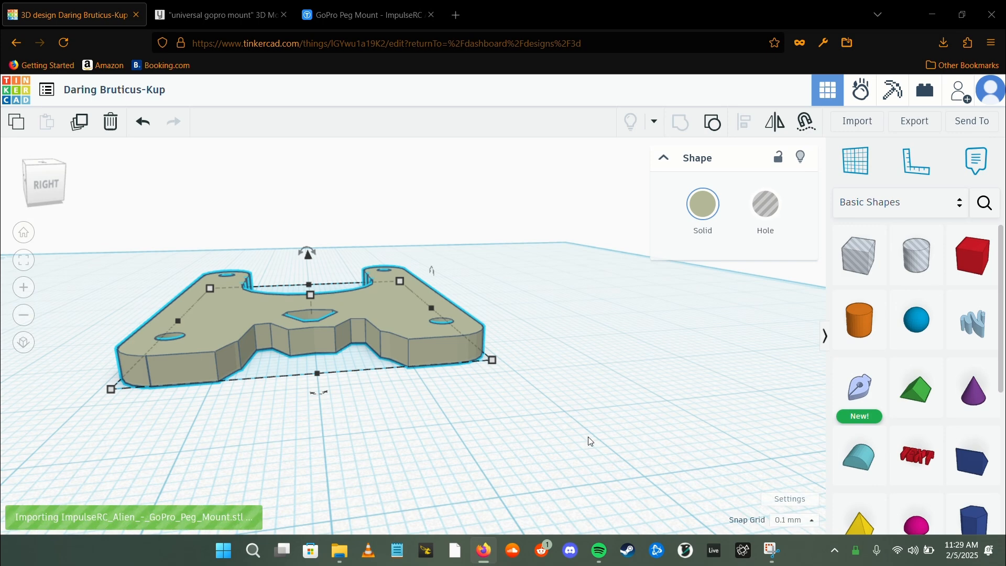
# Step: Move the imported GoPro mount off the flat base so the two parts sit side by side, and deselect it
pyautogui.scroll(-5, 586, 435)
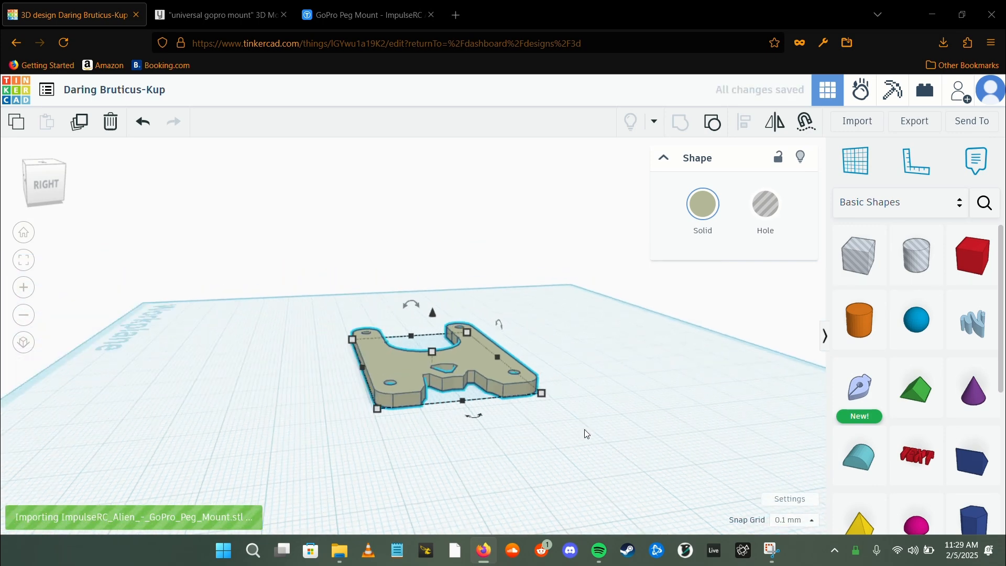
pyautogui.moveTo(427, 309); pyautogui.dragTo(188, 317)
pyautogui.click(212, 458)
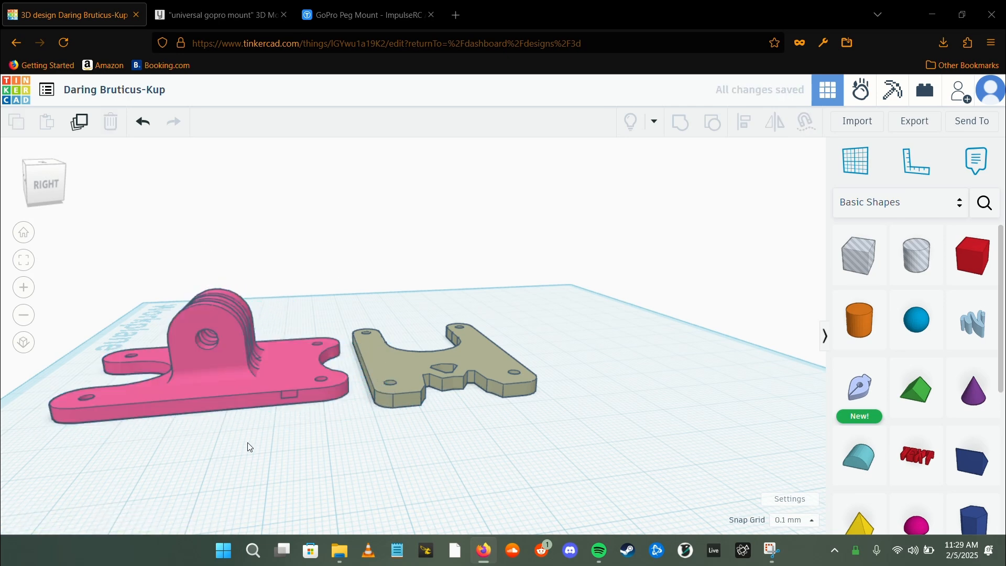
# Step: Place a hole box over the forked end of the pink GoPro mount's base and flatten it to roughly the base's thickness
pyautogui.moveTo(222, 451); pyautogui.dragTo(307, 448, button='right')
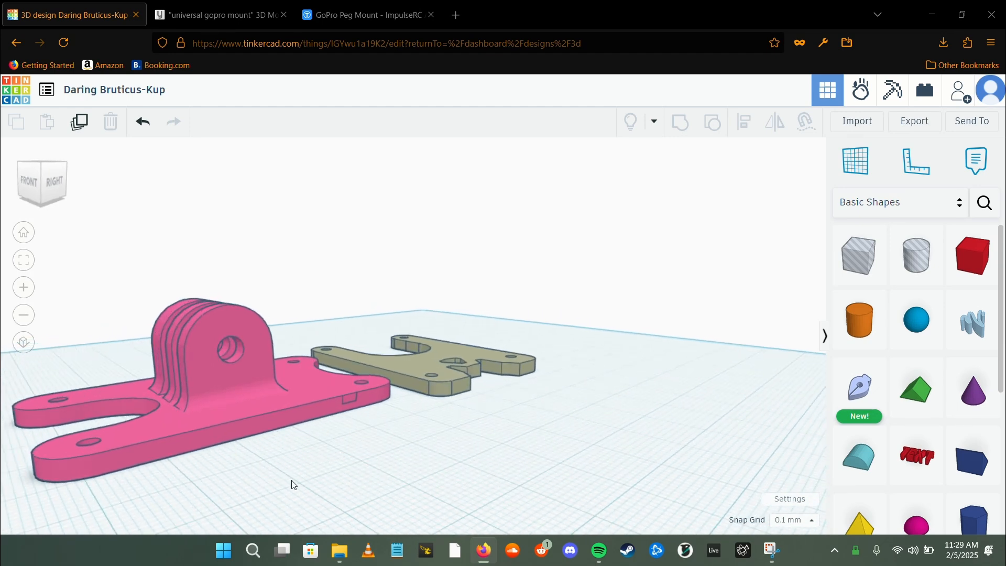
pyautogui.moveTo(290, 472); pyautogui.dragTo(457, 458, button='middle')
pyautogui.moveTo(499, 442); pyautogui.dragTo(450, 451, button='right')
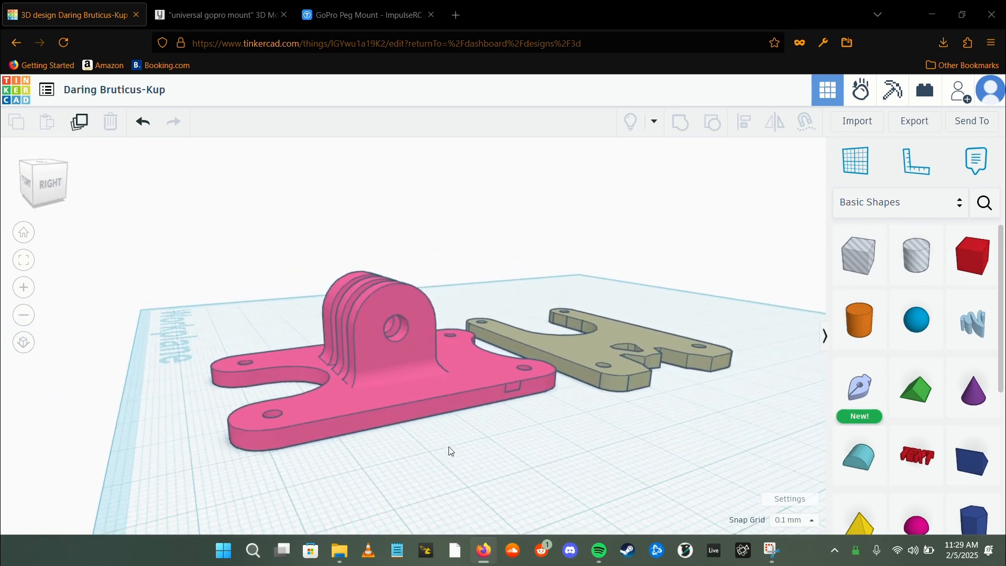
pyautogui.scroll(-2, 450, 453)
pyautogui.moveTo(469, 486); pyautogui.dragTo(491, 411, button='right')
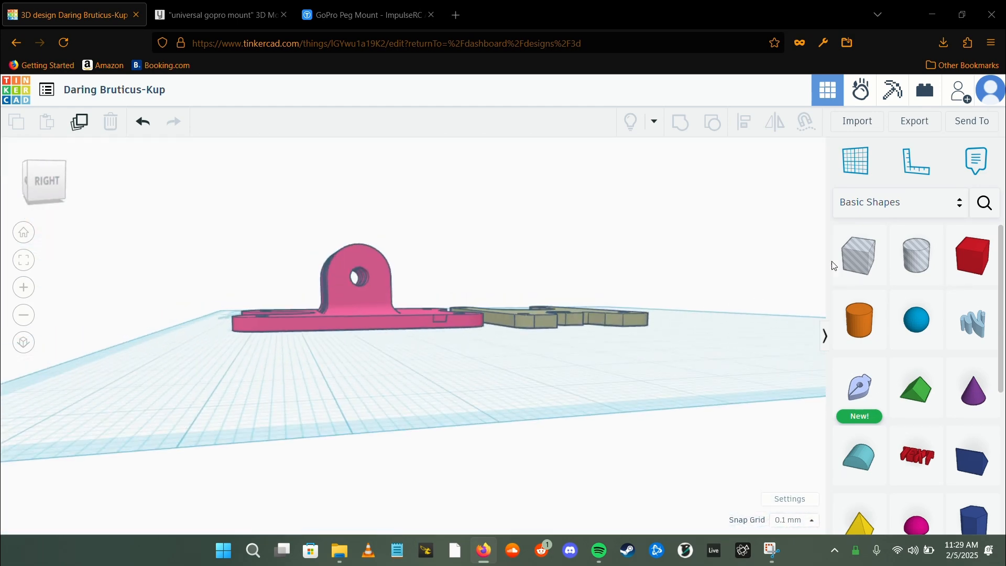
pyautogui.moveTo(858, 257); pyautogui.dragTo(231, 361)
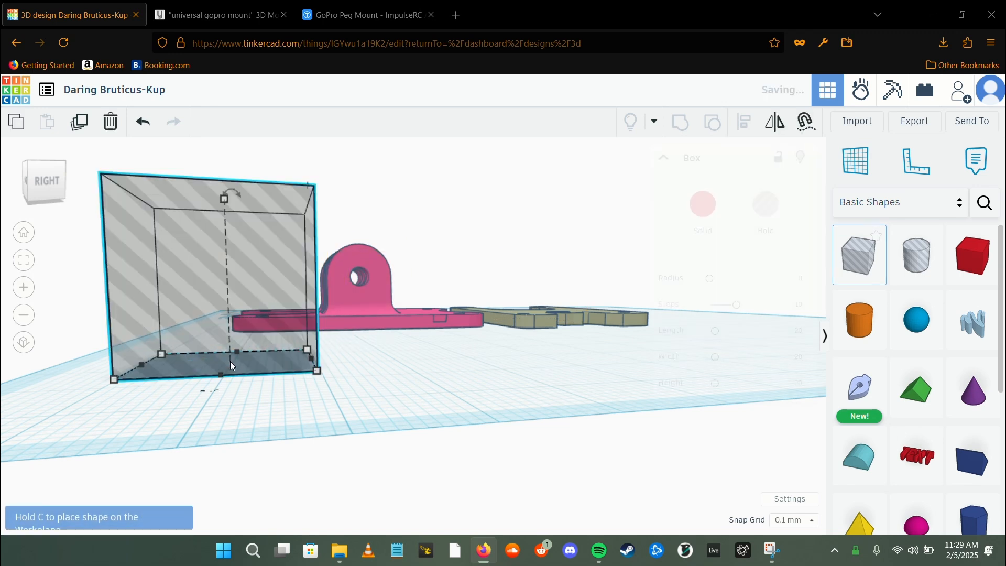
pyautogui.moveTo(218, 197); pyautogui.dragTo(265, 322)
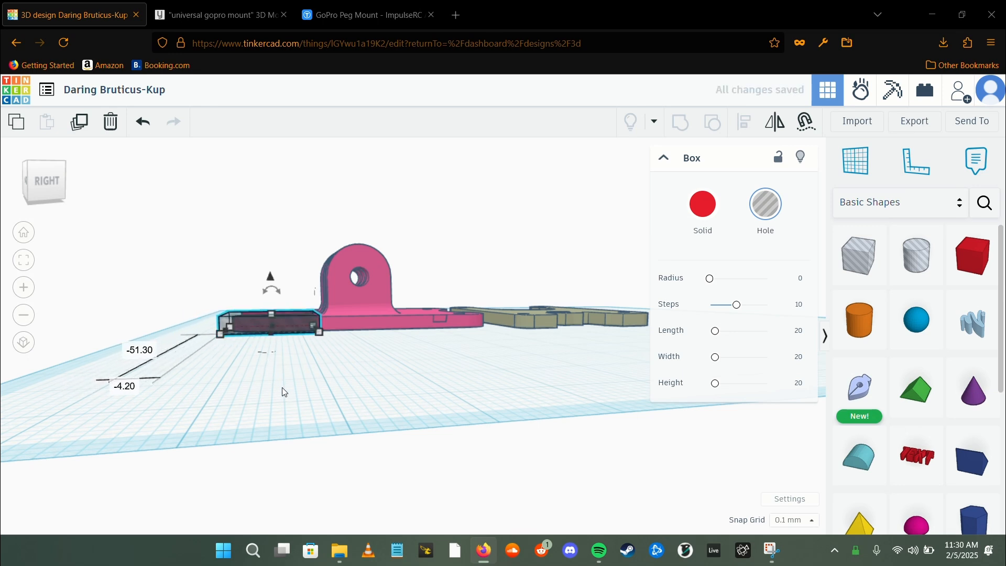
# Step: Lower the hole box 0.5 mm and widen it to about 60.6 mm so it spans both arms of the mount's base
pyautogui.moveTo(264, 381); pyautogui.dragTo(290, 383, button='right')
pyautogui.scroll(6, 291, 383)
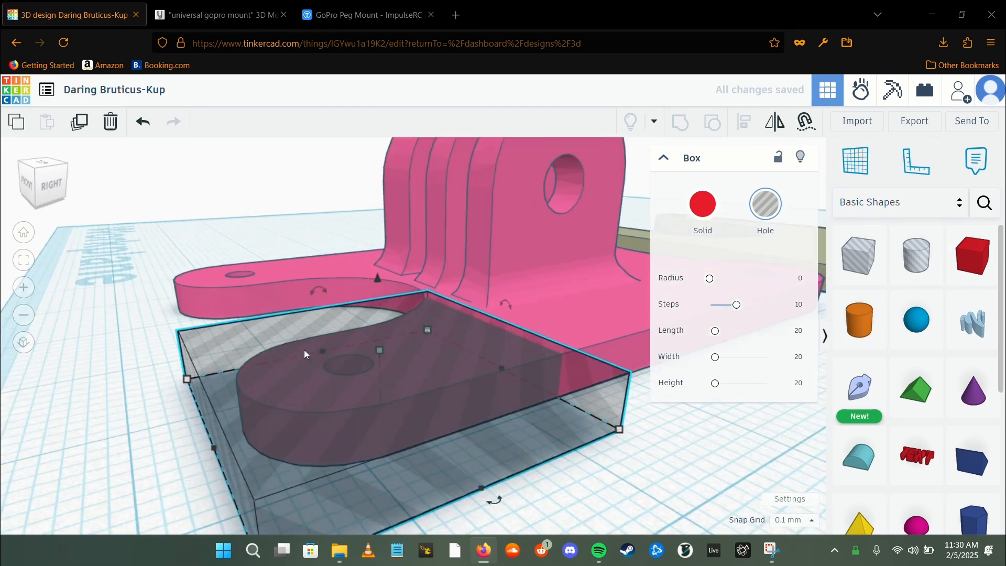
pyautogui.moveTo(379, 279); pyautogui.dragTo(378, 289)
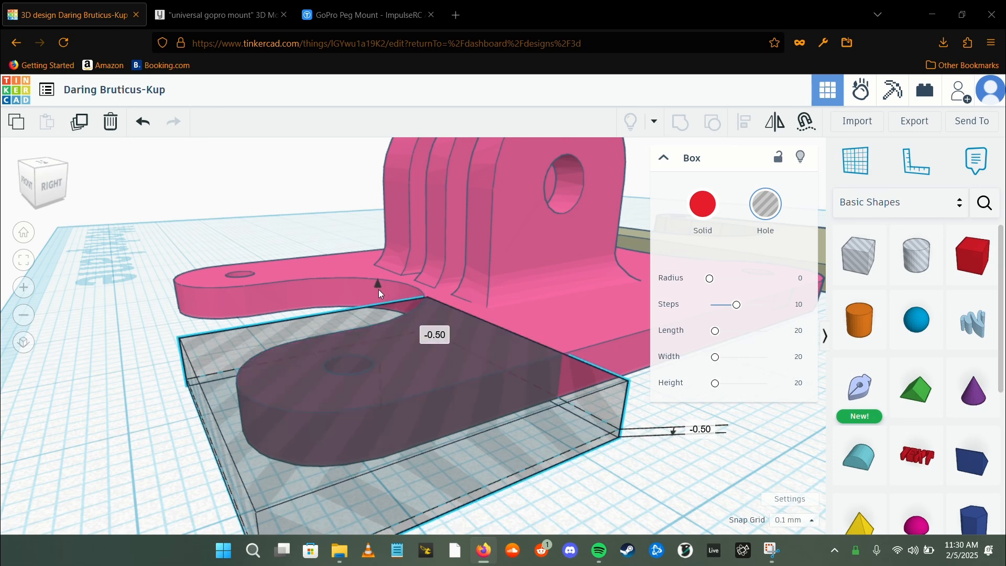
pyautogui.moveTo(323, 350); pyautogui.dragTo(259, 264)
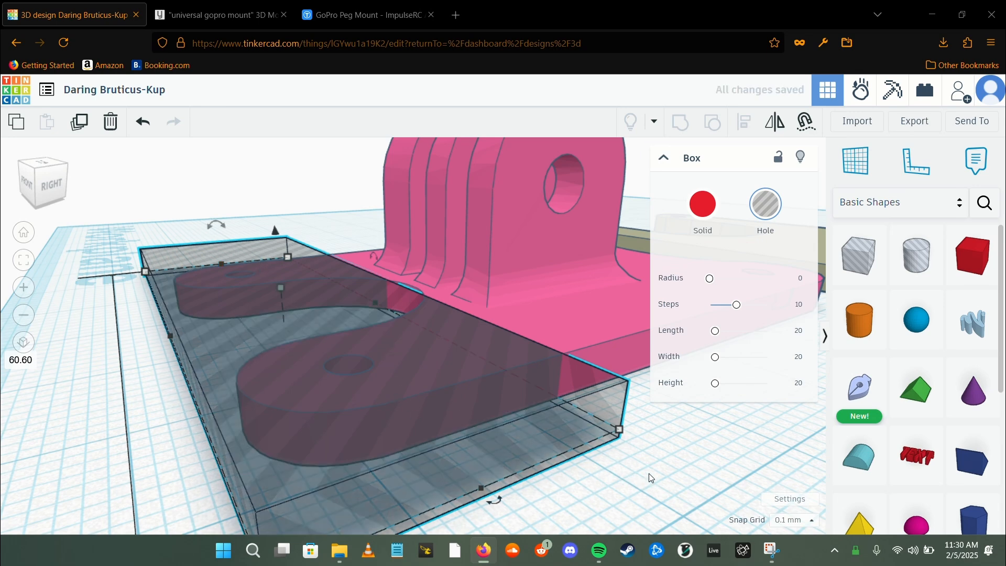
# Step: Lengthen the hole box to about 65.5 mm to cover the mount's whole base, and raise it 0.1 mm
pyautogui.scroll(-3, 650, 477)
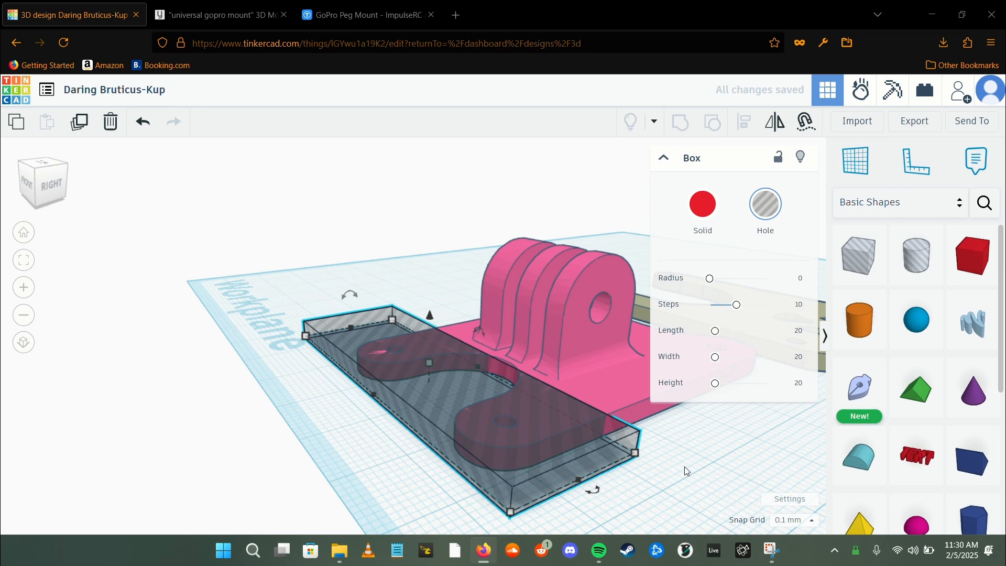
pyautogui.moveTo(684, 467); pyautogui.dragTo(507, 456, button='middle')
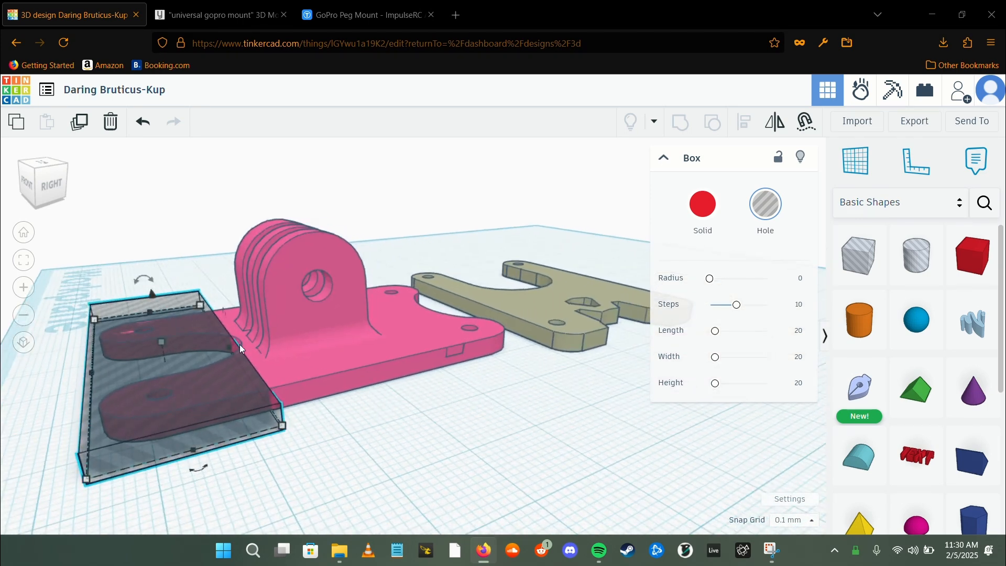
pyautogui.moveTo(231, 347); pyautogui.dragTo(559, 358)
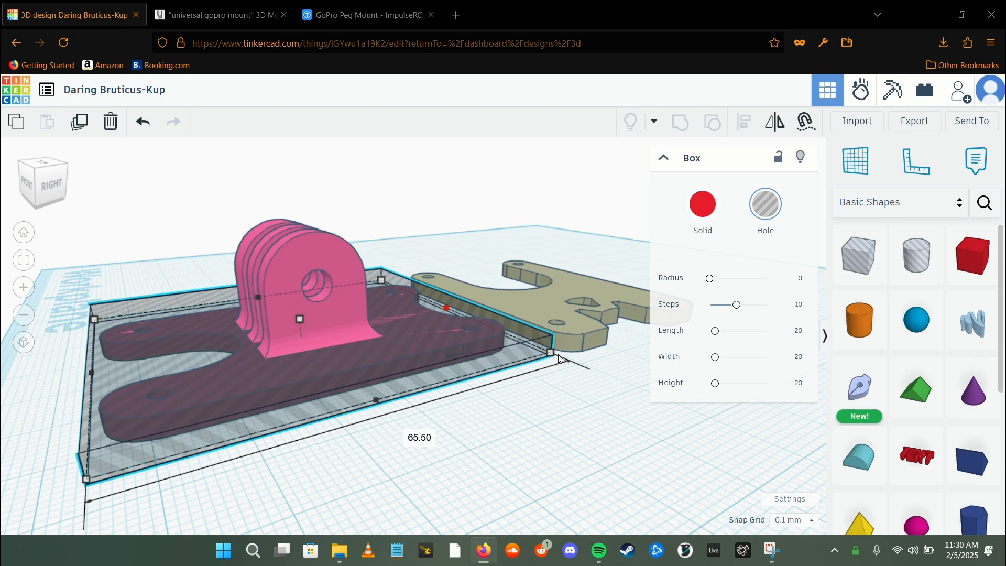
pyautogui.moveTo(559, 355); pyautogui.dragTo(558, 357)
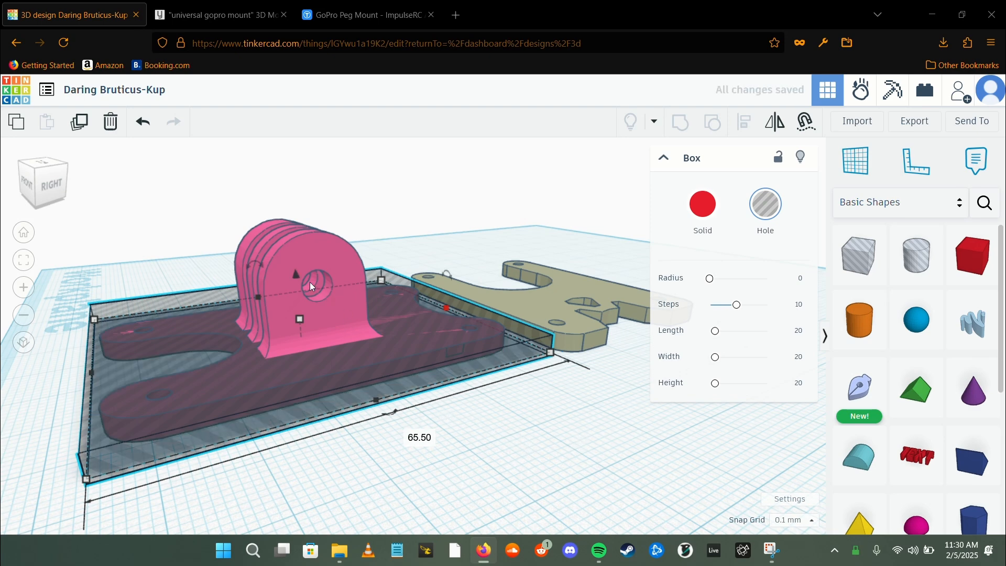
pyautogui.moveTo(297, 274); pyautogui.dragTo(296, 273)
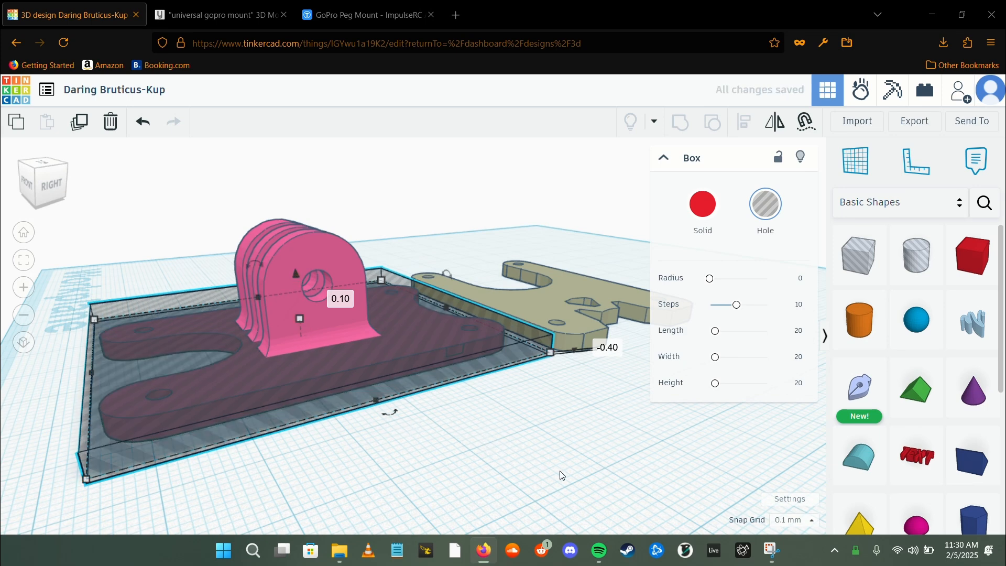
# Step: Group the hole box with the pink mount to cut away its base and keep only the GoPro peg
pyautogui.moveTo(550, 426); pyautogui.dragTo(465, 434, button='right')
pyautogui.moveTo(338, 417); pyautogui.dragTo(122, 194)
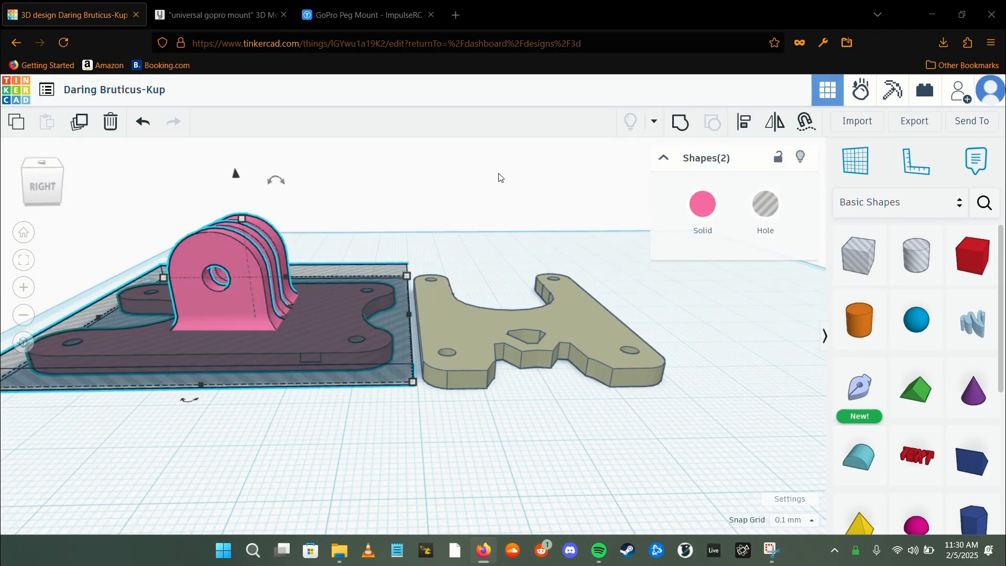
pyautogui.click(677, 124)
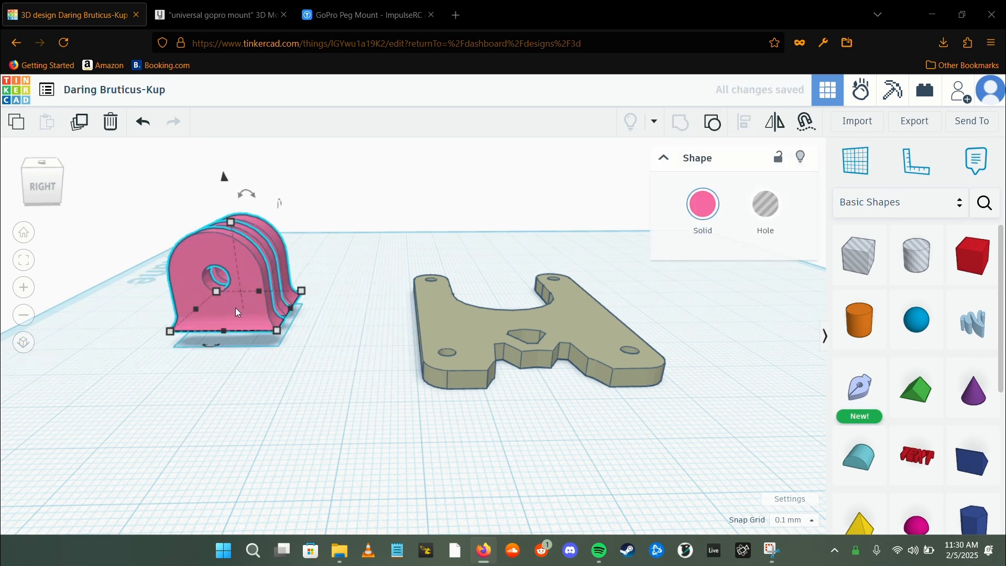
# Step: Rotate the GoPro peg 90° about its vertical axis and deselect it
pyautogui.moveTo(212, 345); pyautogui.dragTo(355, 313)
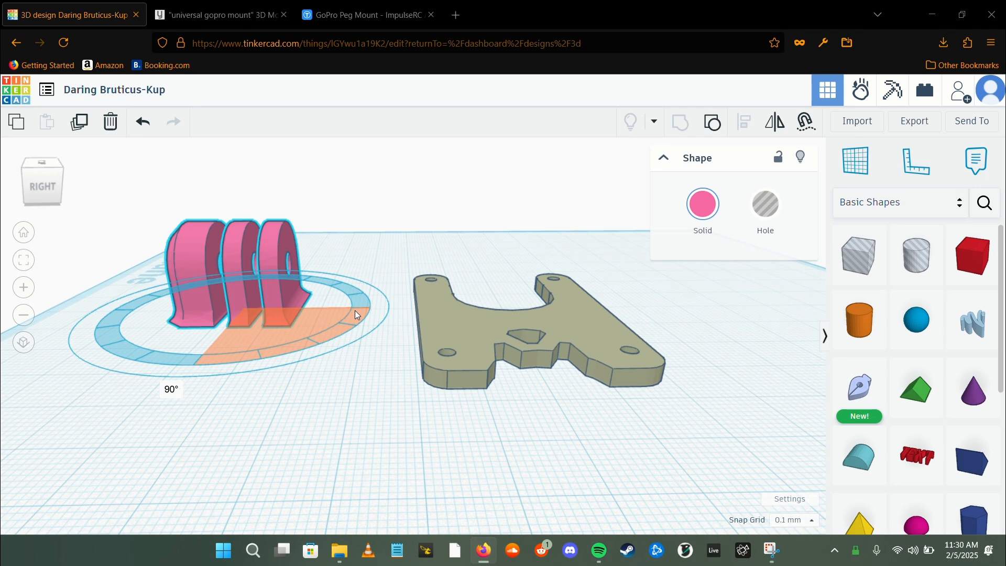
pyautogui.moveTo(355, 313); pyautogui.dragTo(354, 313)
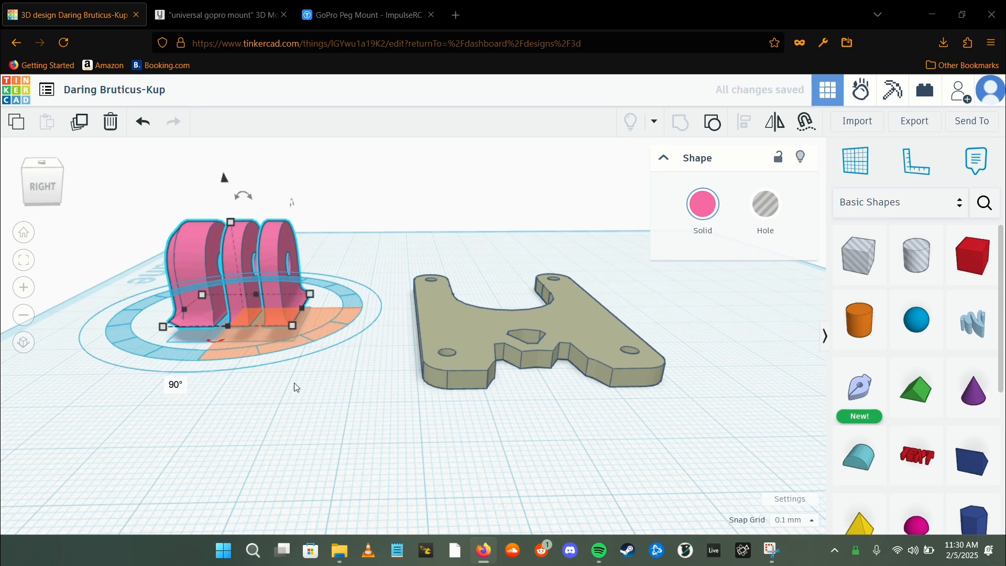
pyautogui.click(275, 413)
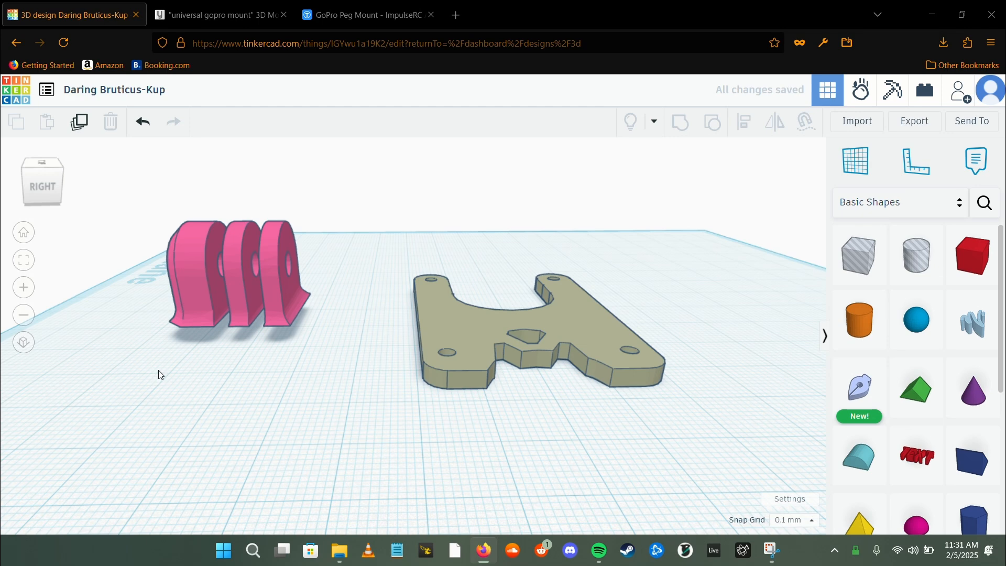
# Step: Move the GoPro peg onto the solid middle part of the flat base and deselect it
pyautogui.moveTo(144, 355); pyautogui.dragTo(451, 352, button='right')
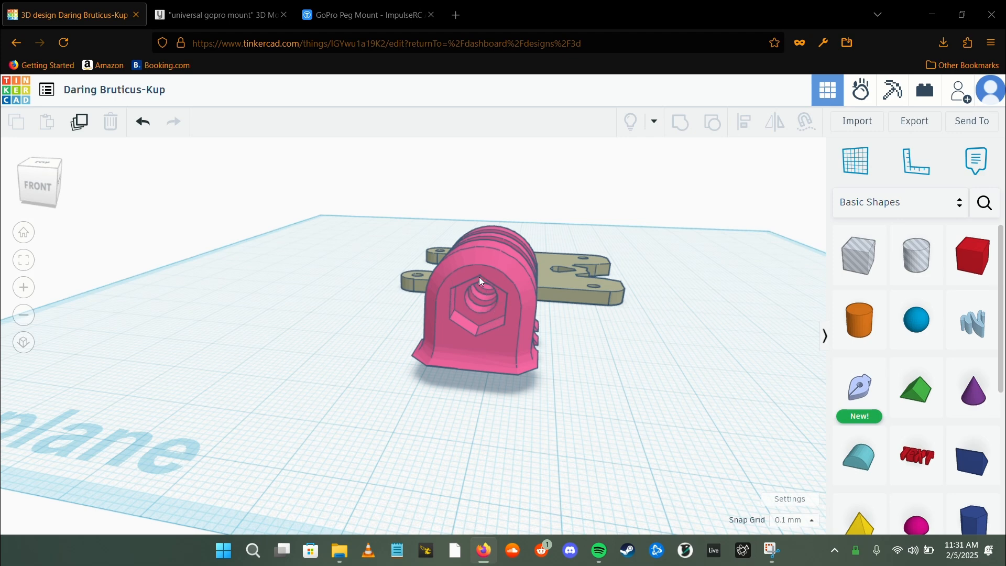
pyautogui.moveTo(638, 434); pyautogui.dragTo(404, 429, button='right')
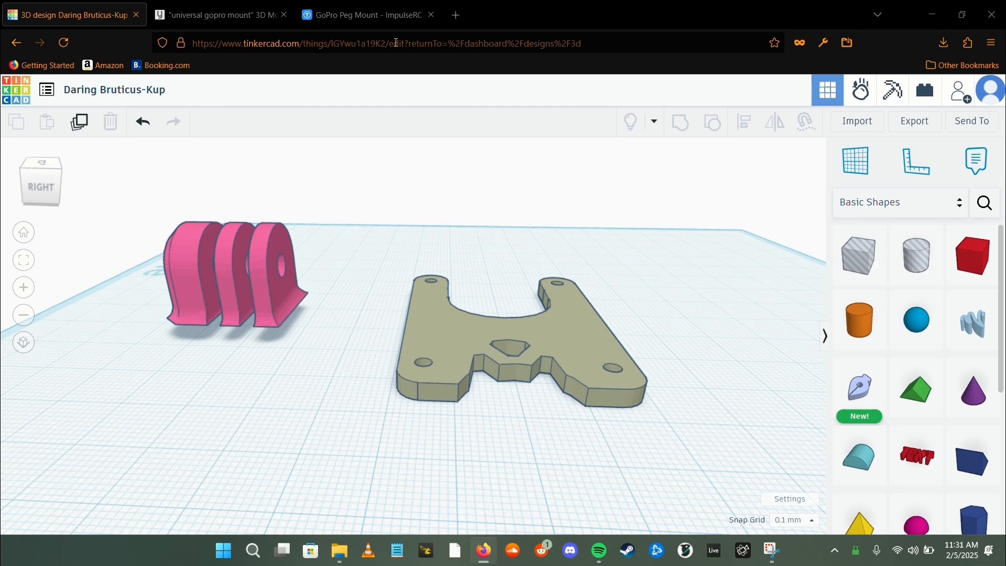
pyautogui.click(434, 21)
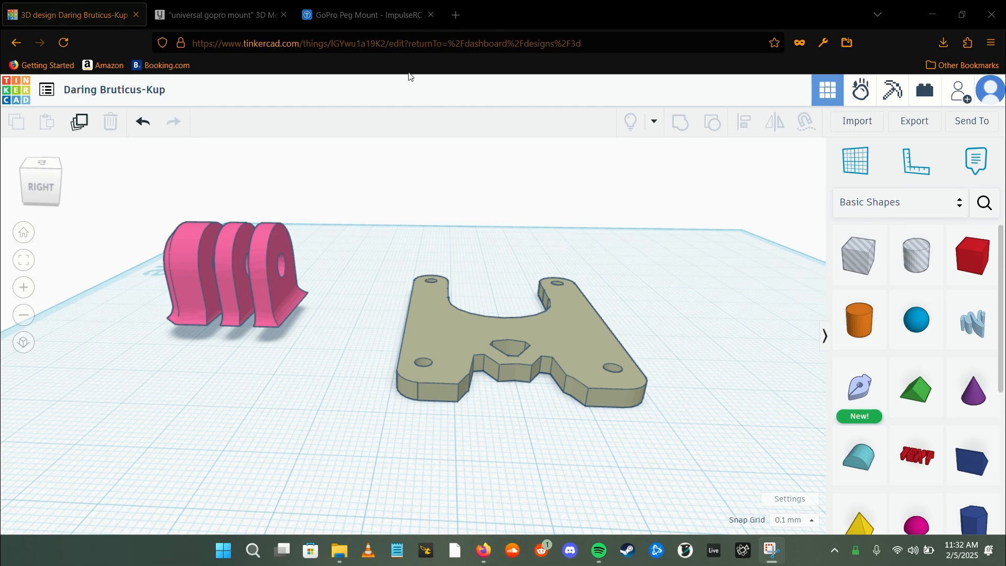
pyautogui.click(188, 286)
pyautogui.moveTo(189, 274); pyautogui.dragTo(489, 300)
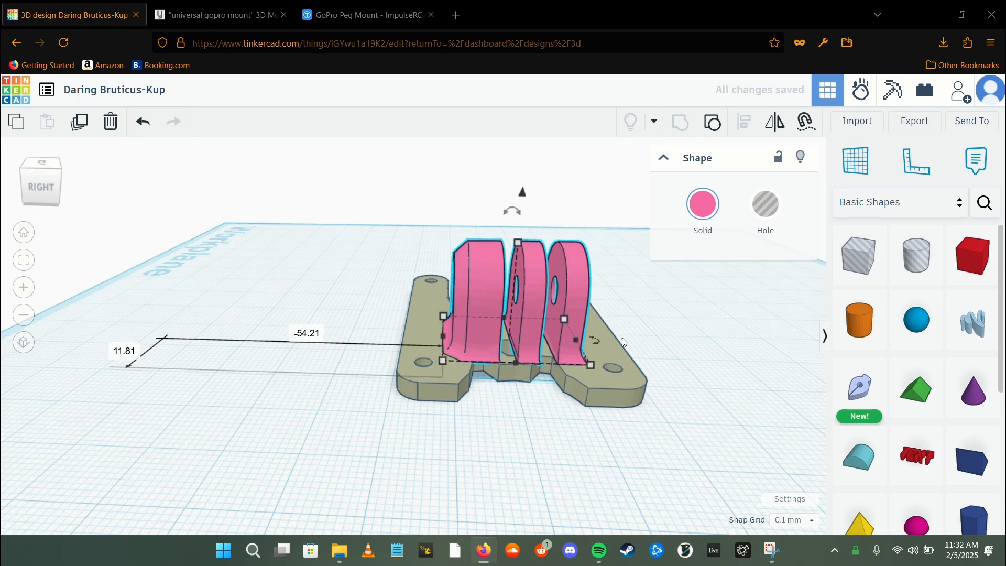
pyautogui.click(690, 328)
pyautogui.moveTo(716, 318); pyautogui.dragTo(664, 339)
pyautogui.moveTo(707, 330); pyautogui.dragTo(267, 347, button='right')
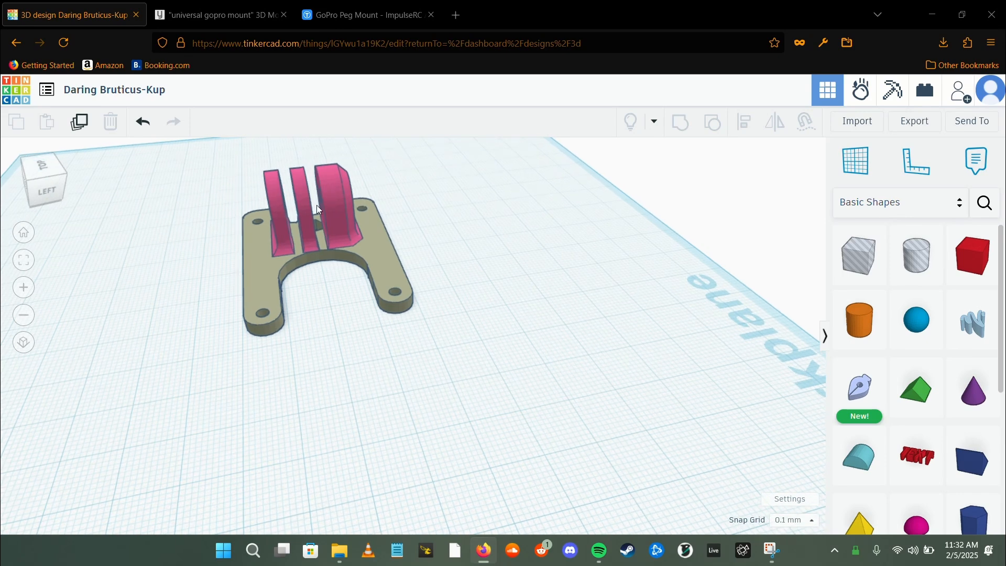
# Step: Nudge the GoPro peg sideways toward its thick prong's side in 0.1 mm increments until it is centred between the flat base's arms
pyautogui.click(335, 200)
pyautogui.scroll(5, 297, 262)
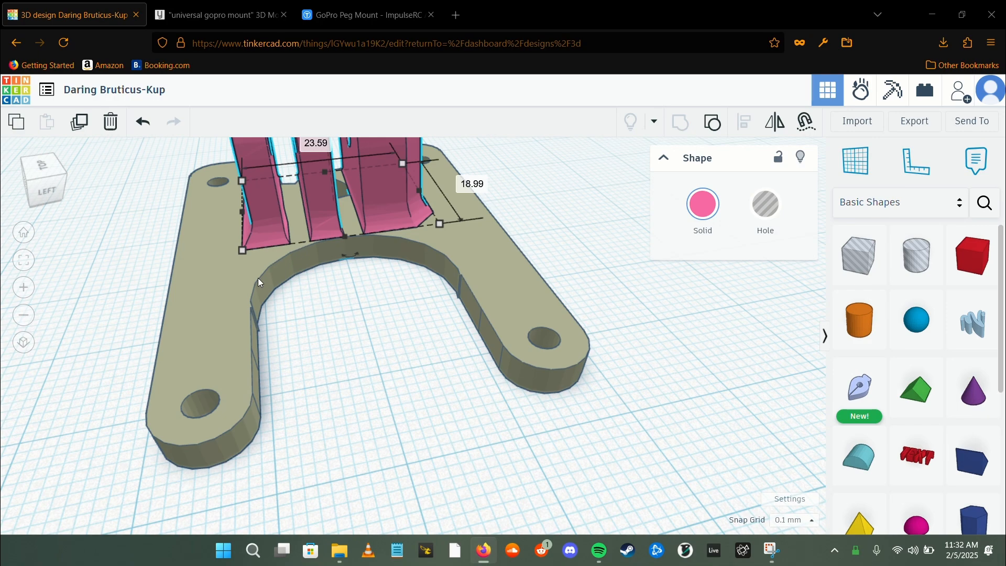
pyautogui.click(45, 194)
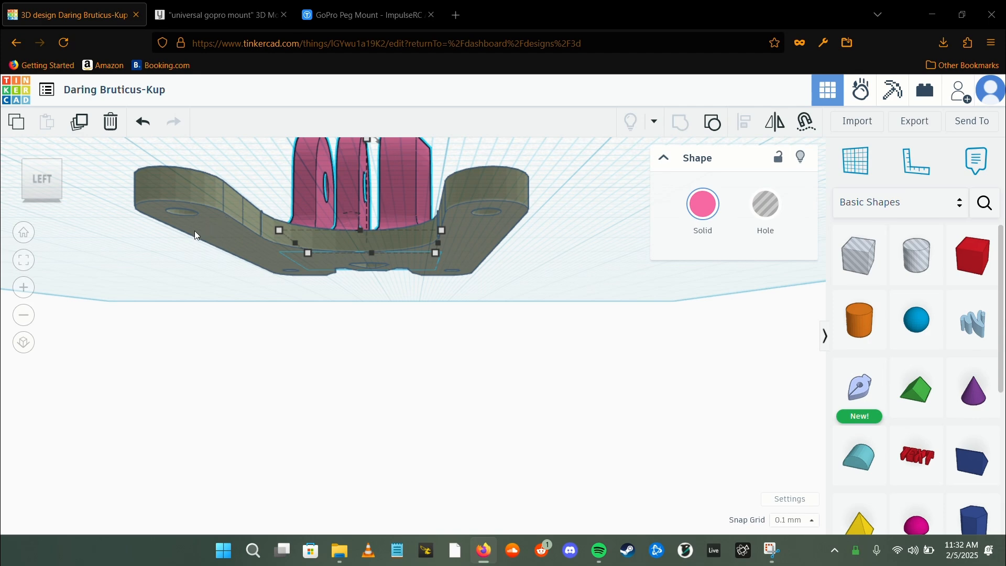
pyautogui.moveTo(192, 239); pyautogui.dragTo(206, 255, button='right')
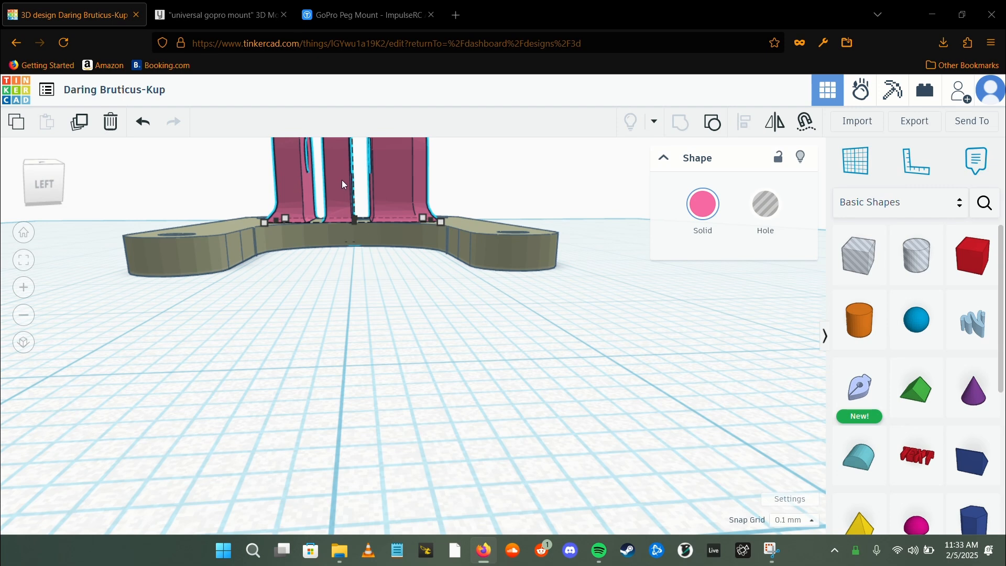
pyautogui.press('Right')
pyautogui.press('Right')
pyautogui.press('Right')
pyautogui.press('Right')
pyautogui.press('Right')
pyautogui.press('Right')
pyautogui.press('Right')
pyautogui.press('Right')
pyautogui.press('Right')
pyautogui.press('Right')
pyautogui.press('Right')
pyautogui.press('Right')
pyautogui.press('Right')
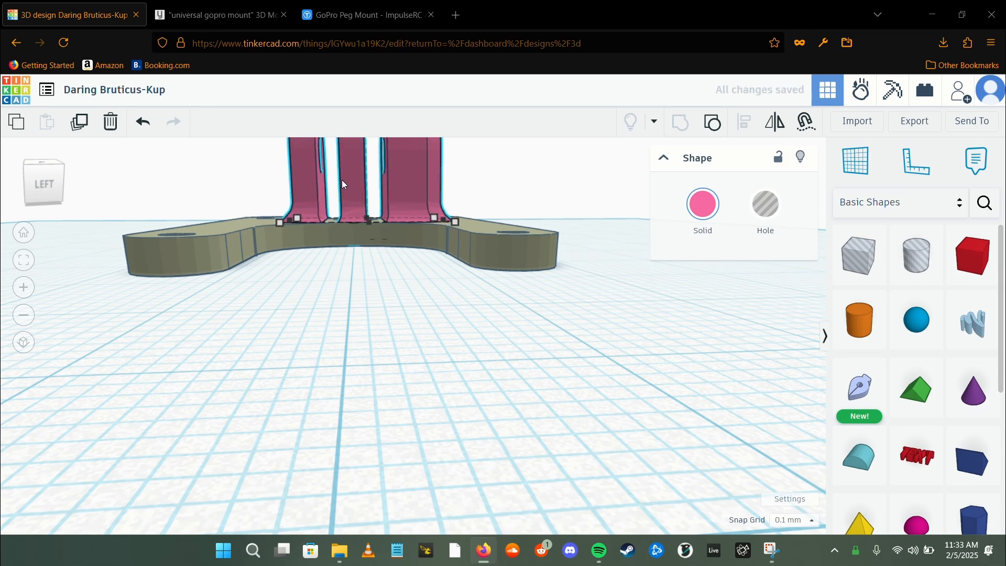
pyautogui.press('Right')
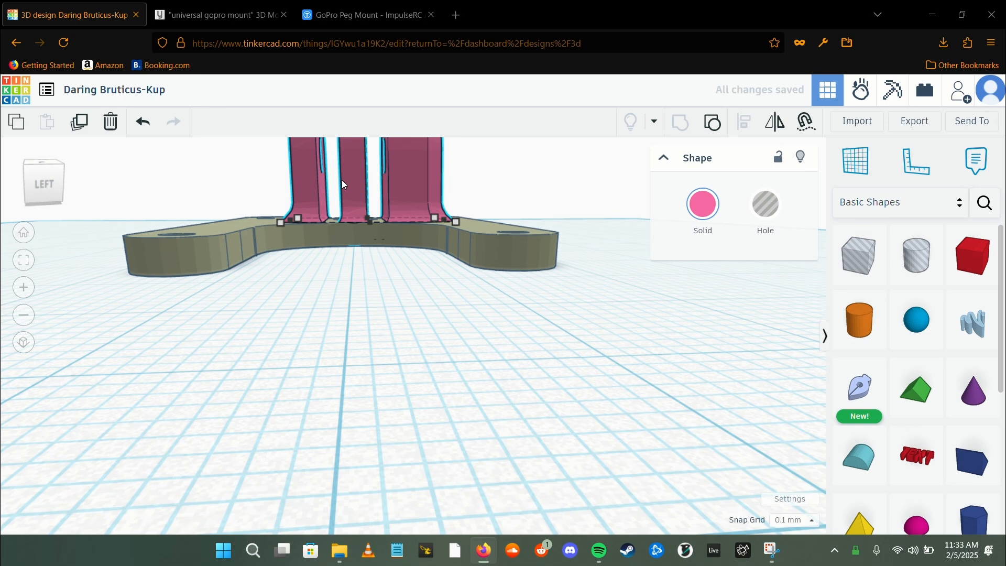
pyautogui.press('Left')
pyautogui.press('Right')
pyautogui.scroll(5, 307, 244)
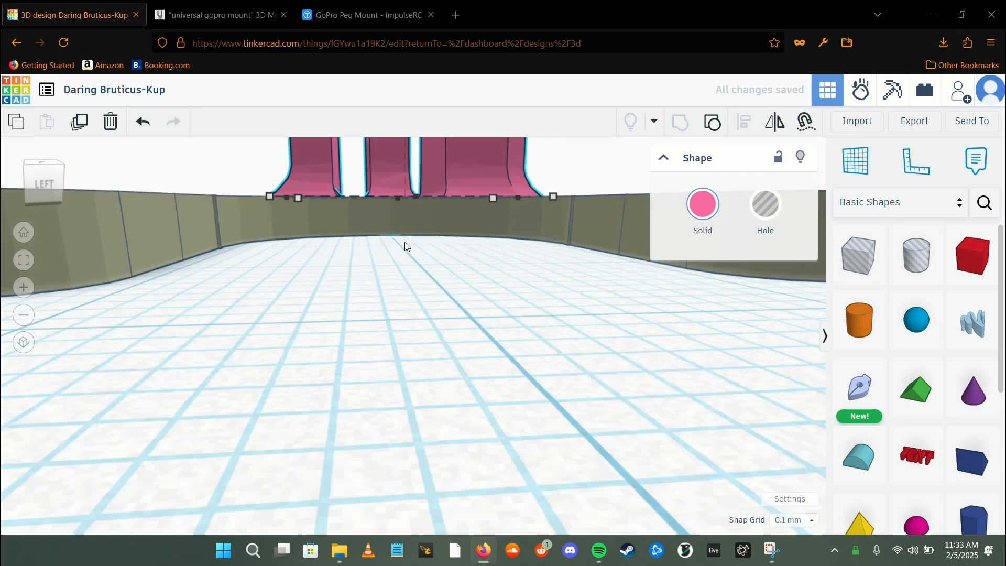
pyautogui.moveTo(403, 243); pyautogui.dragTo(394, 261, button='right')
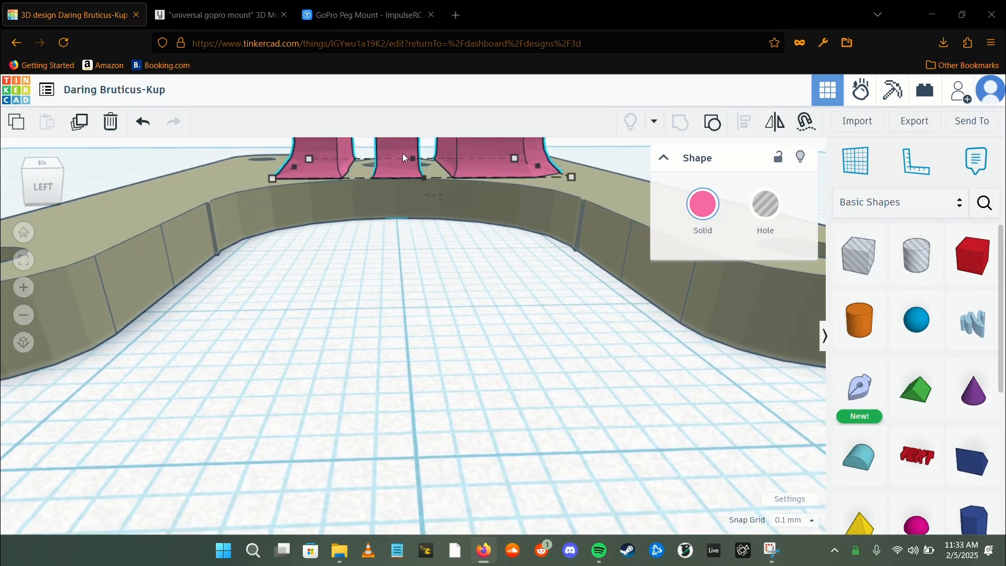
pyautogui.press('Left')
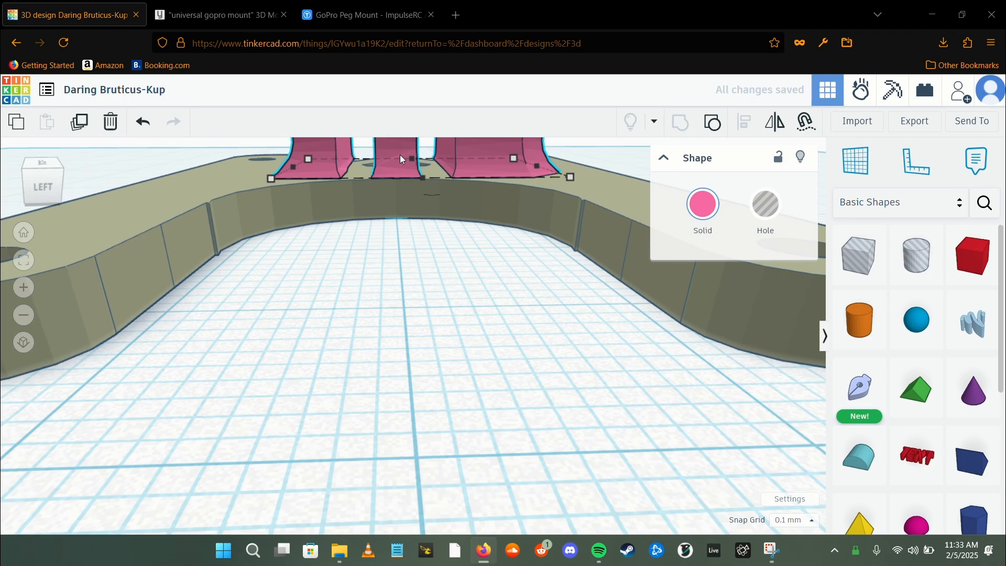
# Step: Examine the GoPro peg's placement on the flat base from its front side and from the notched end
pyautogui.scroll(-5, 400, 156)
pyautogui.moveTo(405, 212)
pyautogui.mouseDown(button='right')
pyautogui.moveTo(400, 247)
pyautogui.moveTo(401, 224)
pyautogui.mouseUp(button='right')
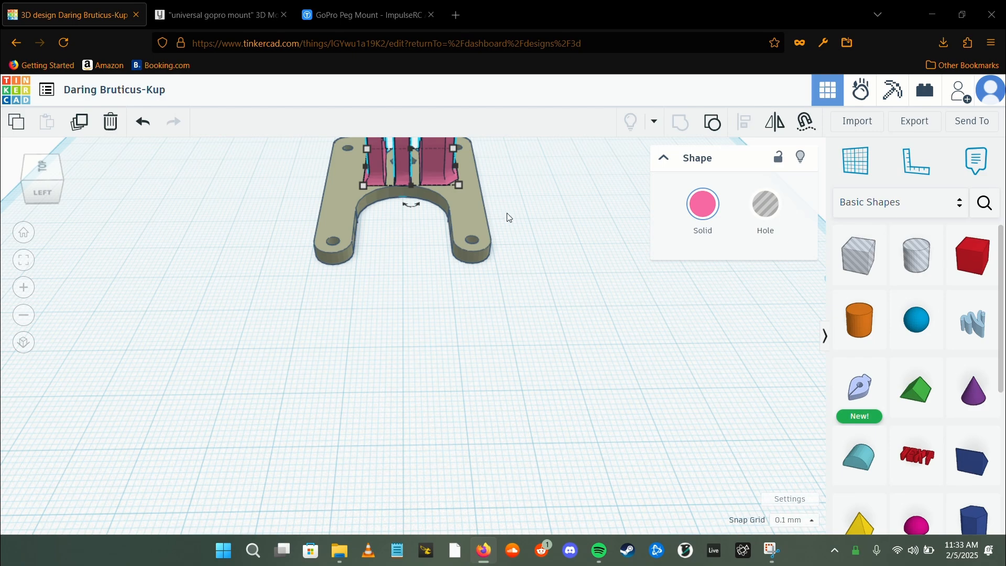
pyautogui.moveTo(518, 209); pyautogui.dragTo(590, 218, button='right')
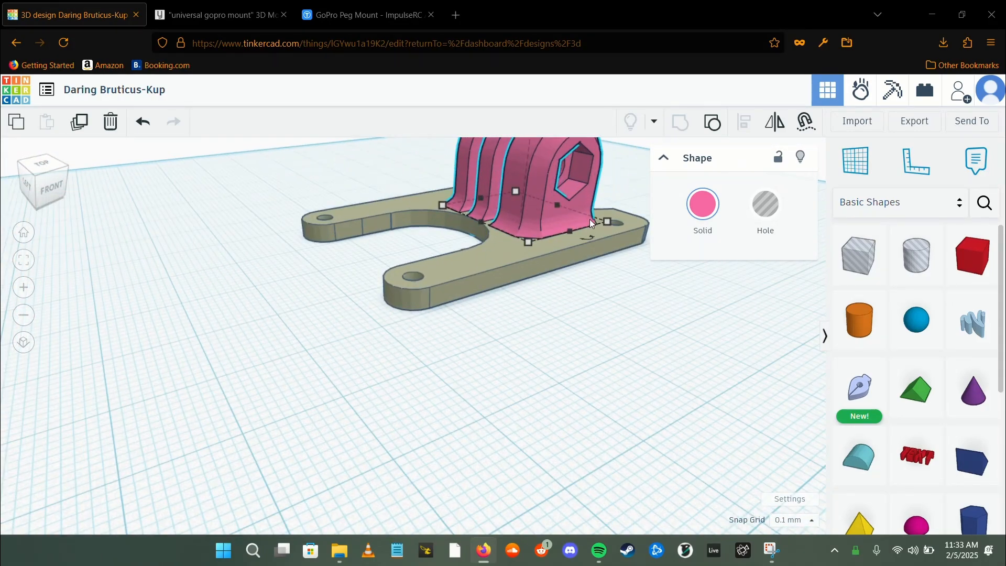
pyautogui.scroll(2, 590, 218)
pyautogui.moveTo(594, 277); pyautogui.dragTo(371, 394, button='middle')
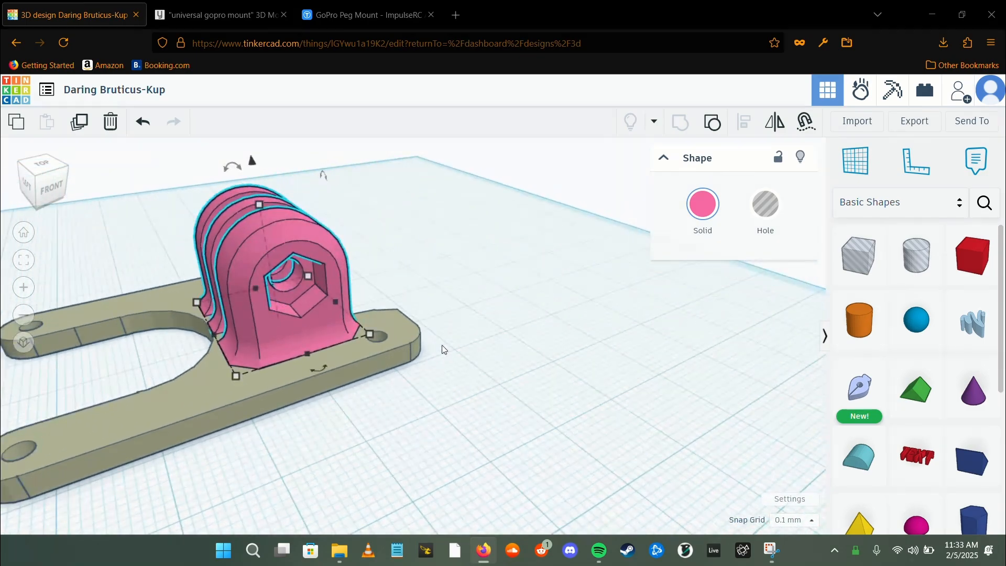
pyautogui.moveTo(498, 307); pyautogui.dragTo(140, 328, button='right')
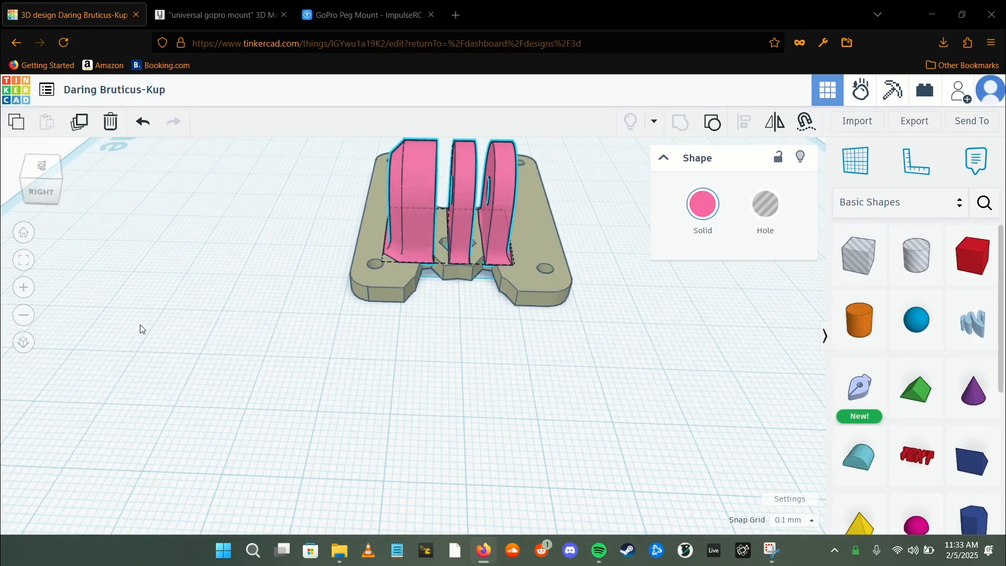
# Step: Add a box beside the GoPro mount and flatten it to roughly the thickness of the flat base
pyautogui.moveTo(989, 265); pyautogui.dragTo(461, 348)
pyautogui.moveTo(332, 367); pyautogui.dragTo(476, 222, button='right')
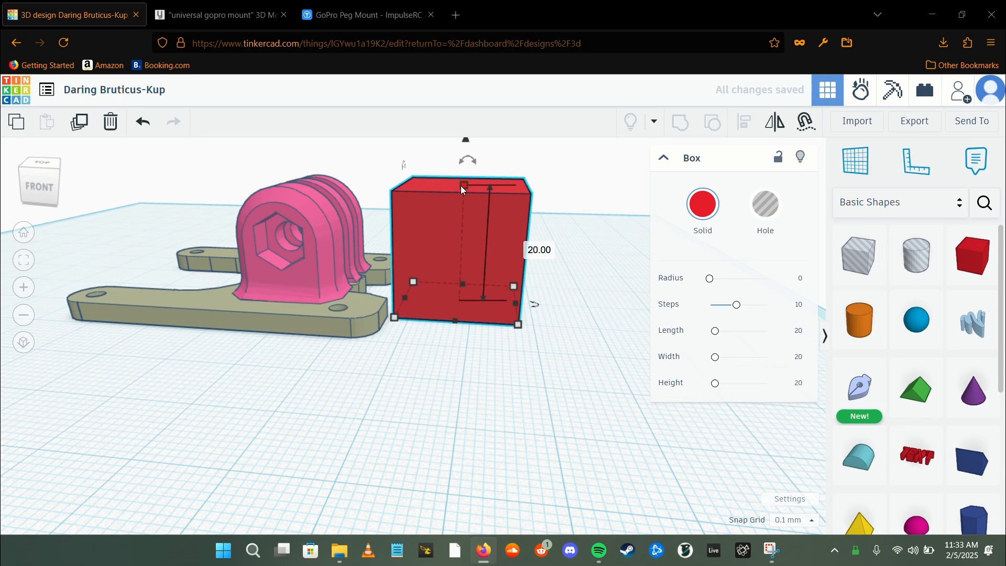
pyautogui.moveTo(460, 186); pyautogui.dragTo(382, 340)
# Step: Raise the flattened box 0.3 mm above the workplane
pyautogui.moveTo(420, 269); pyautogui.dragTo(419, 267)
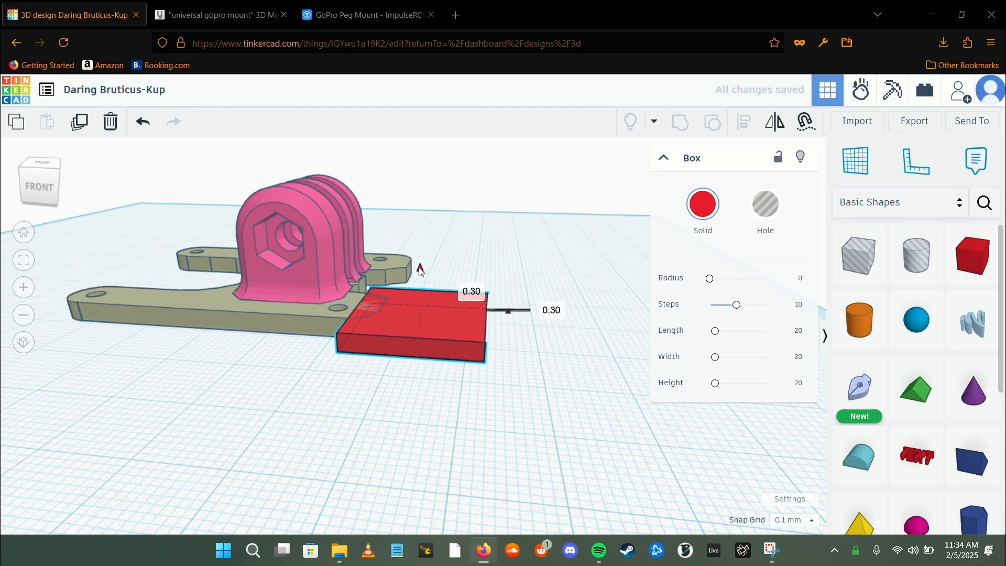
pyautogui.hotkey('ctrl', 'Down')
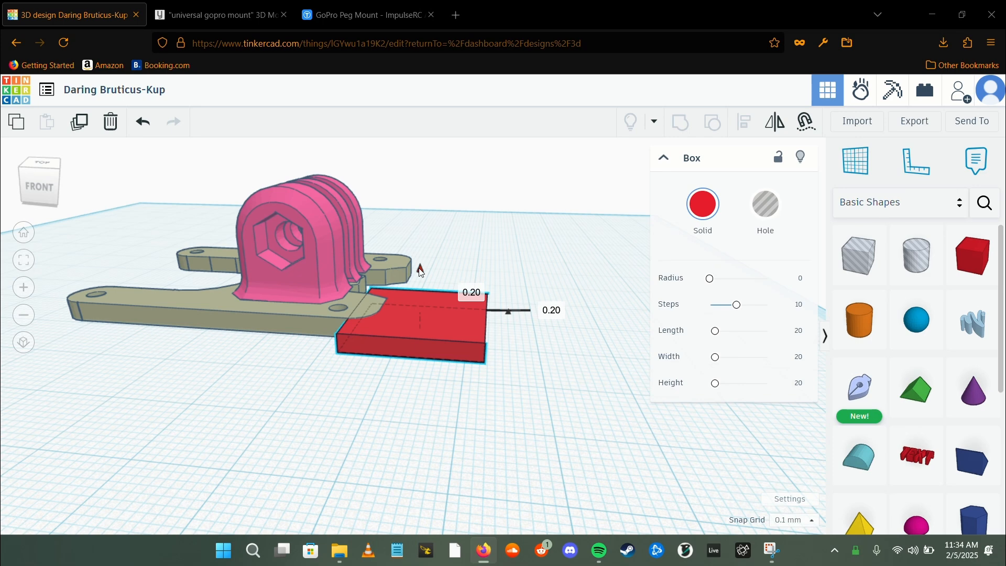
pyautogui.hotkey('ctrl', 'Up')
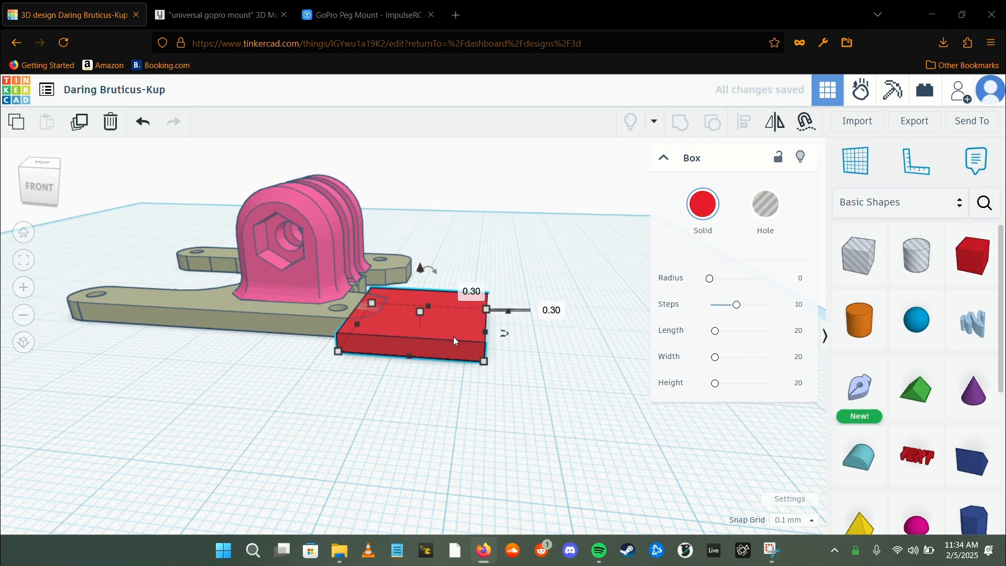
# Step: Narrow the flattened box and move it under the front edge of the GoPro peg, between the base's notched corners
pyautogui.moveTo(356, 324); pyautogui.dragTo(410, 332)
pyautogui.moveTo(550, 318); pyautogui.dragTo(344, 360, button='right')
pyautogui.moveTo(345, 358); pyautogui.dragTo(434, 267)
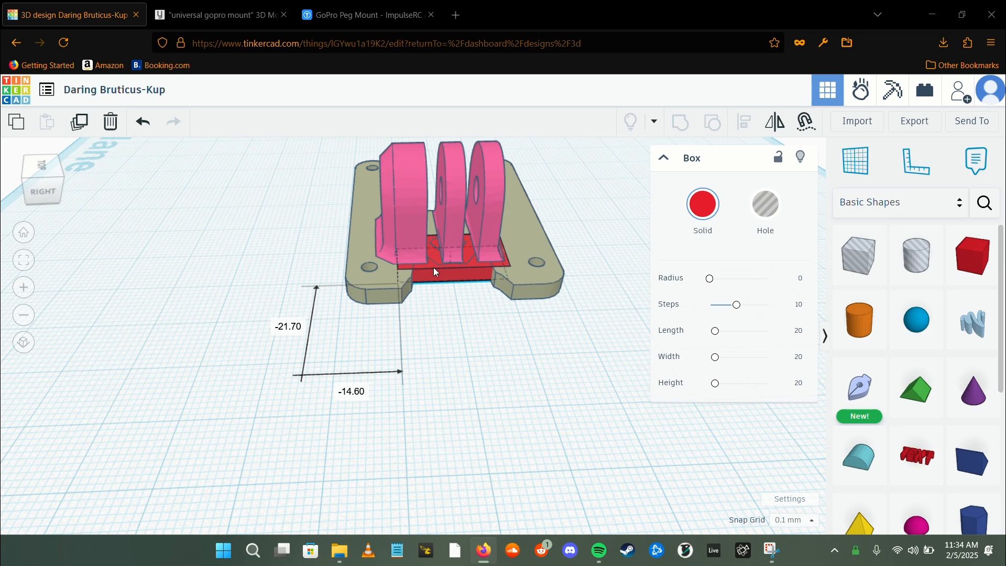
# Step: Fine-tune the box's position in the base's notch, make it 12.7 mm deep, and deselect it
pyautogui.moveTo(432, 267); pyautogui.dragTo(434, 275)
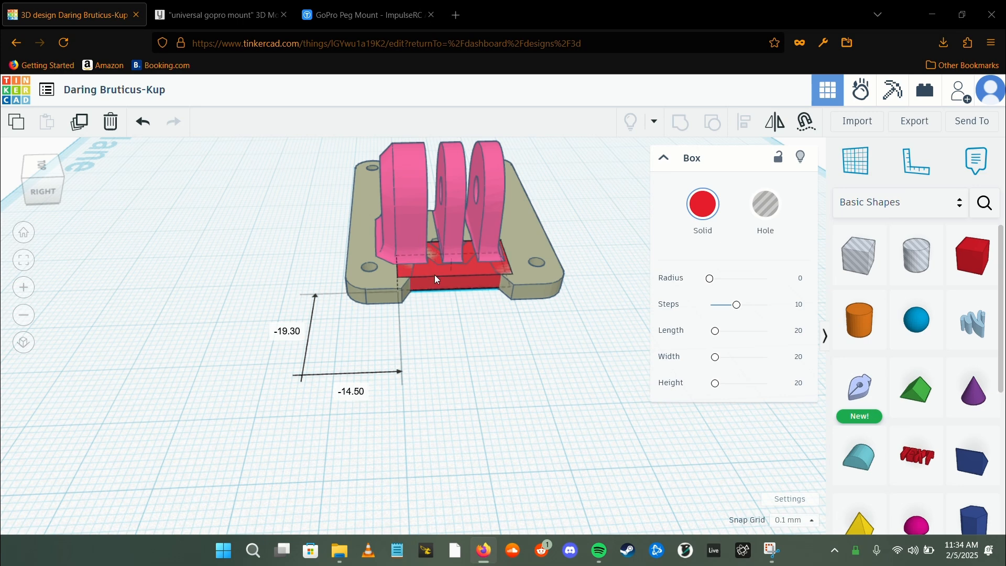
pyautogui.moveTo(435, 274); pyautogui.dragTo(432, 267)
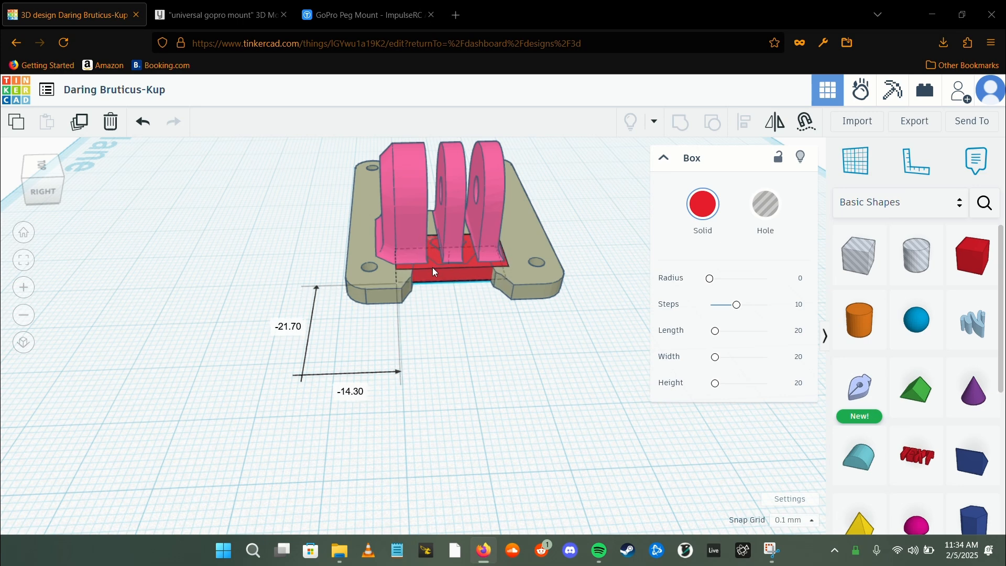
pyautogui.moveTo(432, 267); pyautogui.dragTo(432, 268)
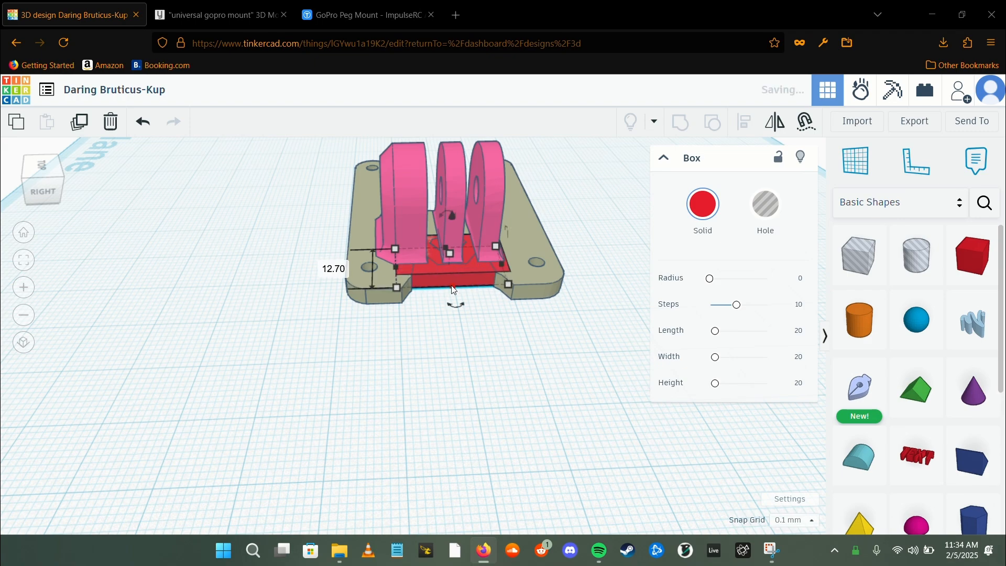
pyautogui.click(449, 337)
# Step: Select the flat base, the GoPro peg and the filler box and group them into one shape
pyautogui.scroll(5, 461, 275)
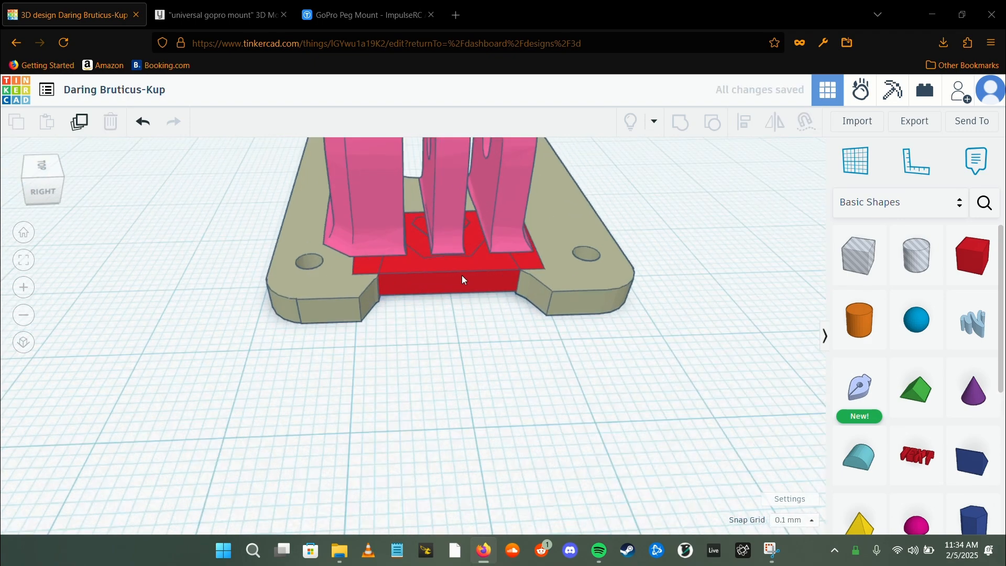
pyautogui.scroll(-5, 449, 302)
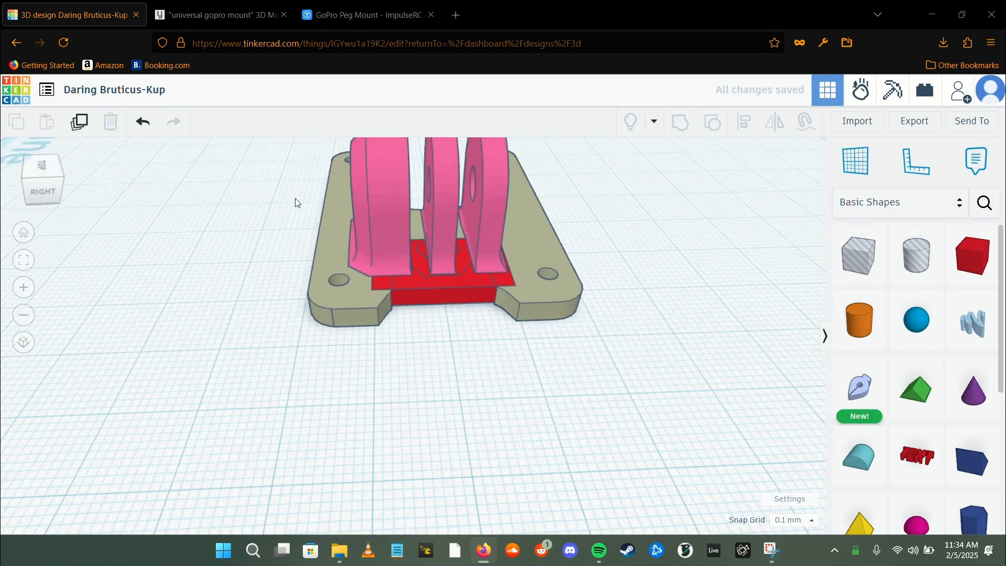
pyautogui.moveTo(594, 173); pyautogui.dragTo(594, 173)
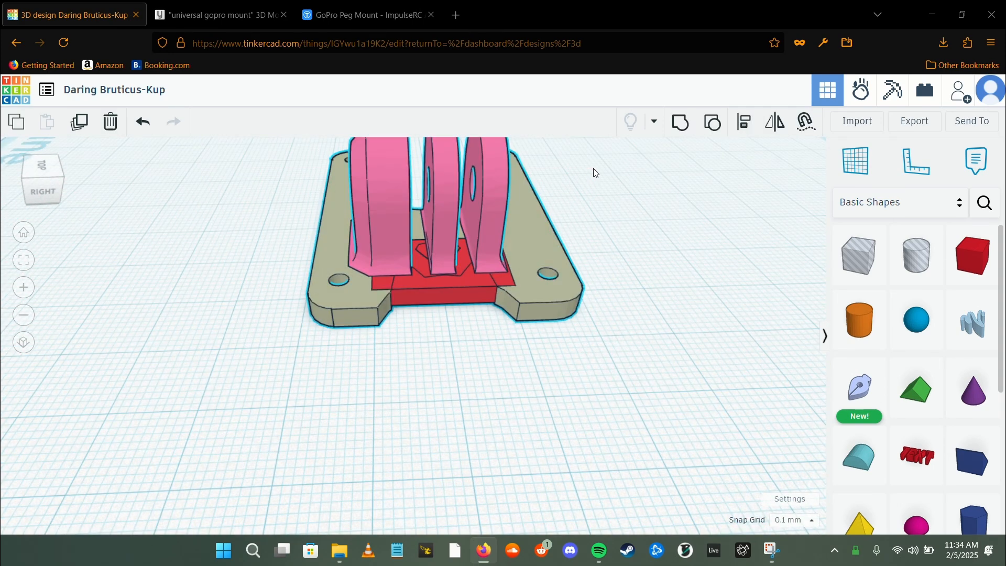
pyautogui.click(681, 124)
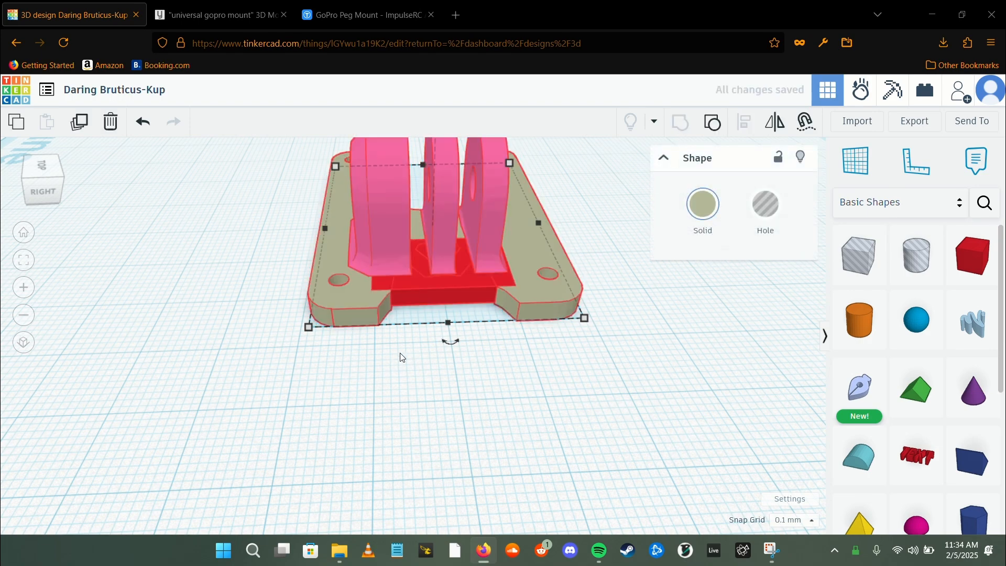
# Step: Examine the grouped mount from its sides and from above
pyautogui.moveTo(288, 378); pyautogui.dragTo(293, 350, button='right')
pyautogui.moveTo(676, 353); pyautogui.dragTo(152, 371, button='right')
pyautogui.scroll(-5, 309, 385)
pyautogui.scroll(-2, 433, 438)
pyautogui.moveTo(449, 411); pyautogui.dragTo(465, 487, button='right')
pyautogui.click(406, 461)
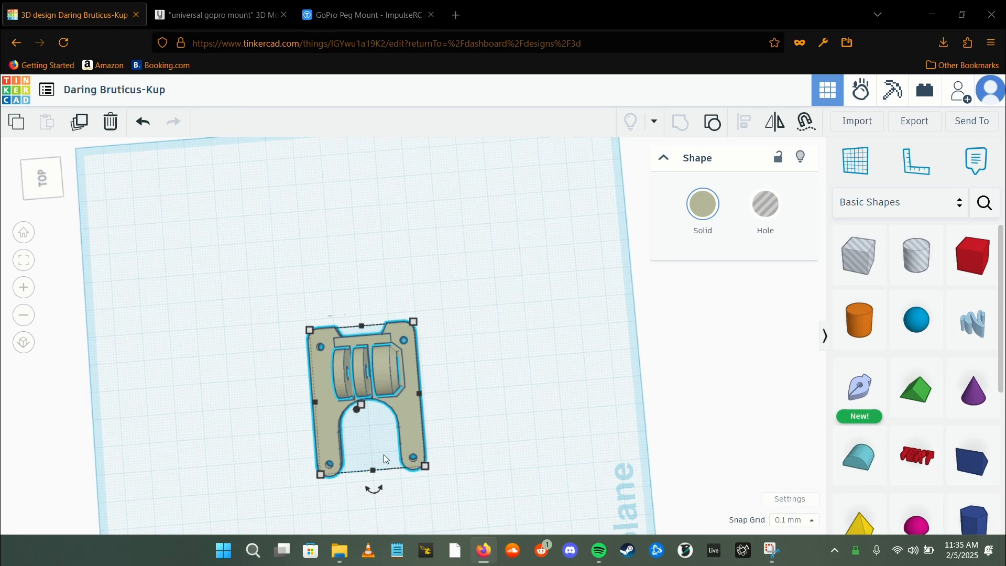
pyautogui.moveTo(268, 405); pyautogui.dragTo(340, 388, button='right')
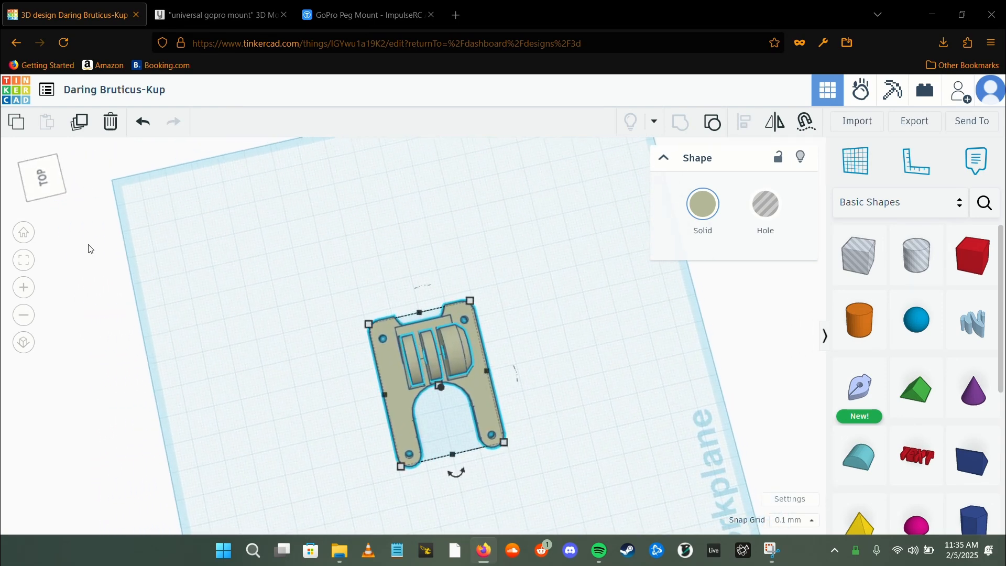
# Step: Inspect the peg's alignment with the base's holes and cutouts in a straight top view
pyautogui.click(42, 189)
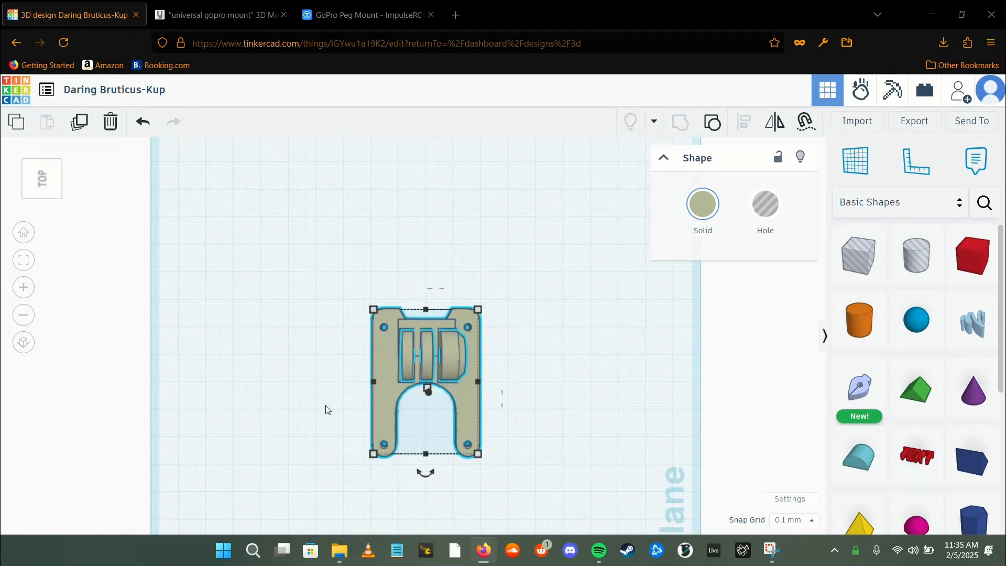
pyautogui.scroll(5, 369, 386)
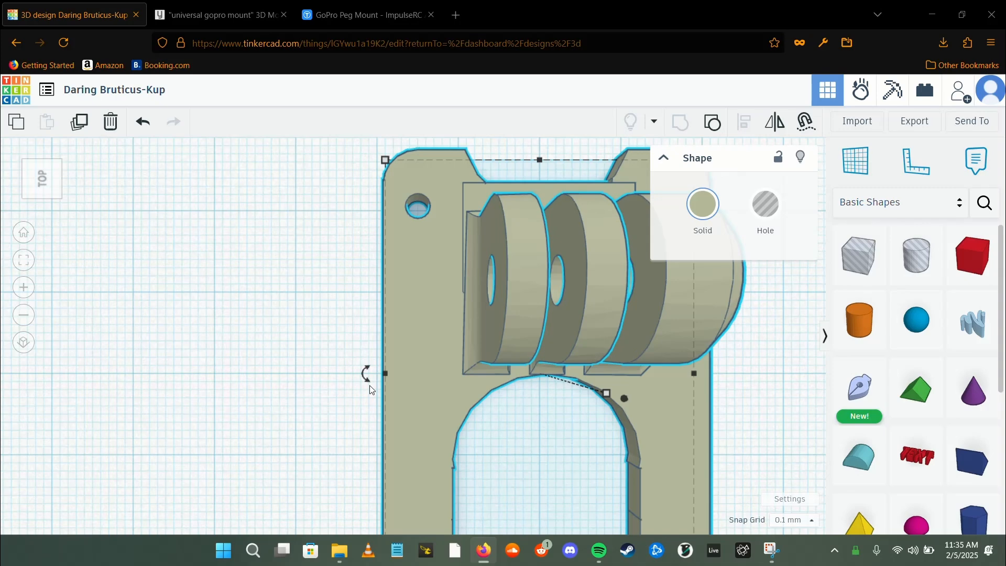
pyautogui.scroll(3, 369, 389)
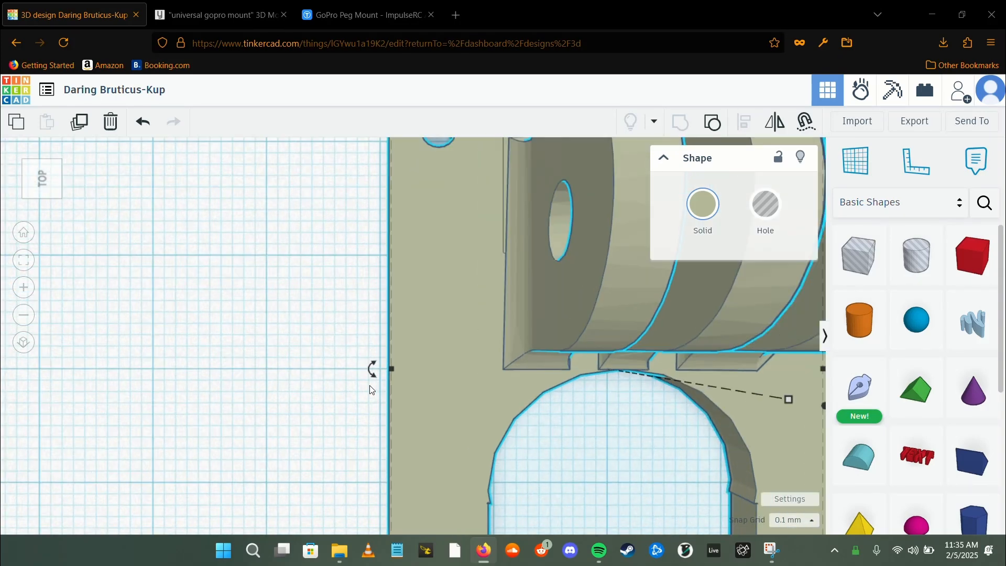
pyautogui.scroll(-6, 371, 390)
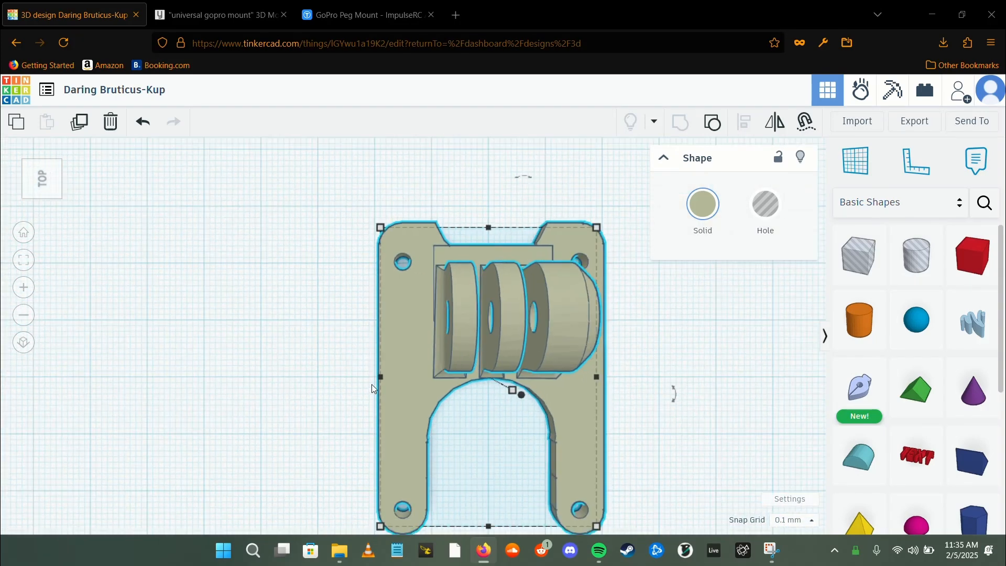
pyautogui.moveTo(710, 388); pyautogui.dragTo(648, 348, button='middle')
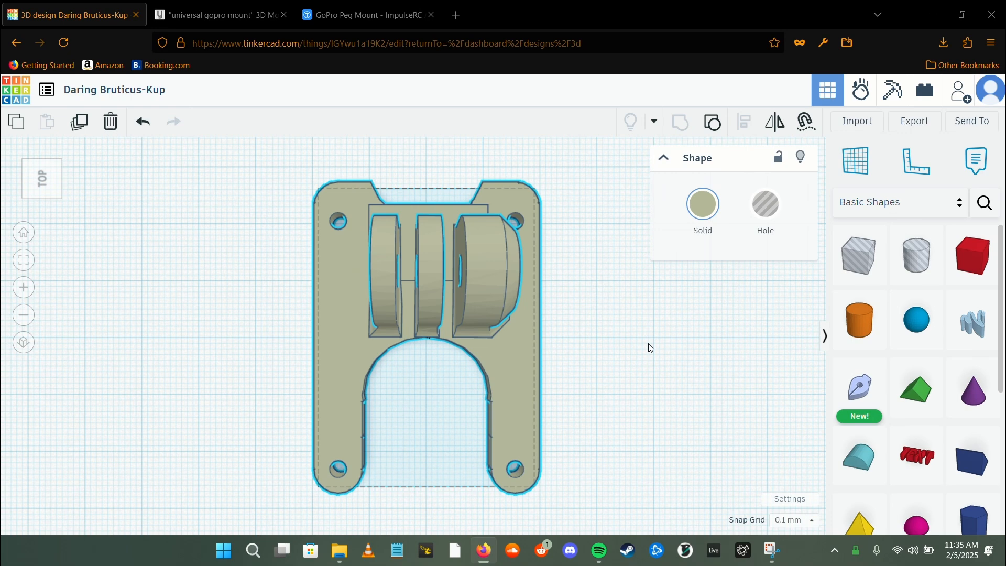
pyautogui.moveTo(649, 344)
pyautogui.mouseDown(button='middle')
pyautogui.moveTo(652, 314)
pyautogui.moveTo(650, 344)
pyautogui.mouseUp(button='middle')
pyautogui.moveTo(648, 345); pyautogui.dragTo(722, 407, button='right')
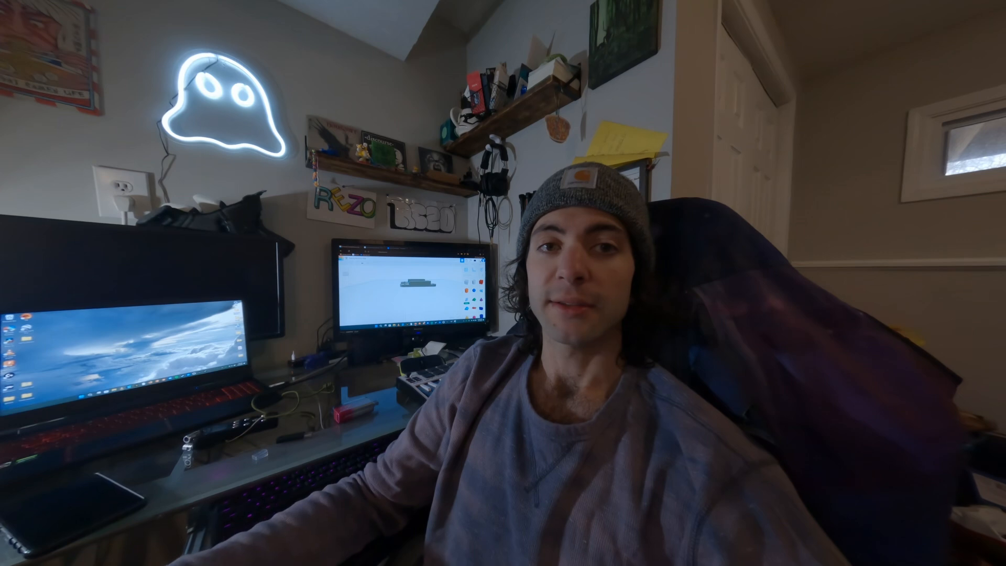